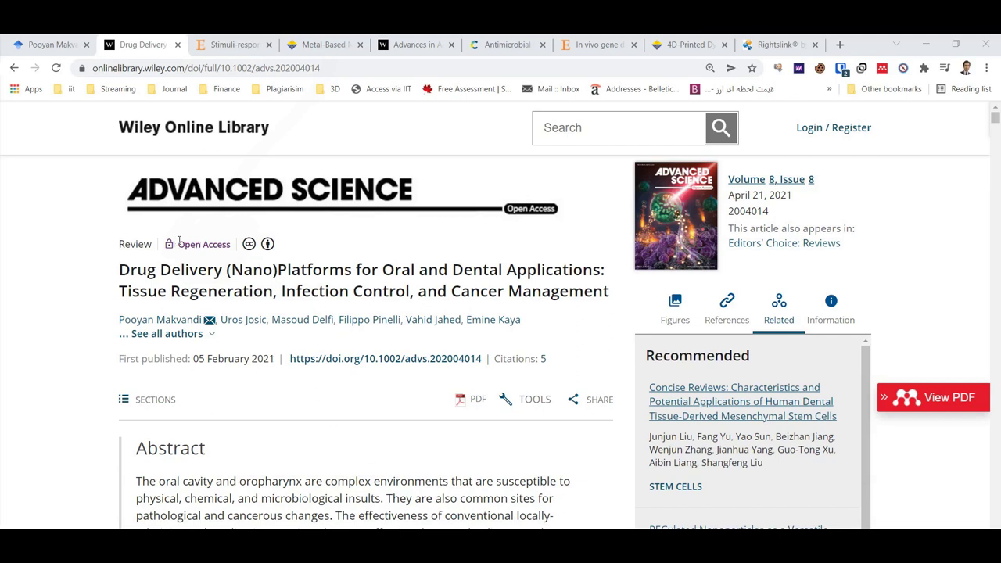
Request reuse permission for the open-access Drug Delivery review, confirming none is needed, then go to ScienceDirect.
{"action": "left_click_drag", "start_coordinate": [180, 242], "coordinate": [258, 244]}
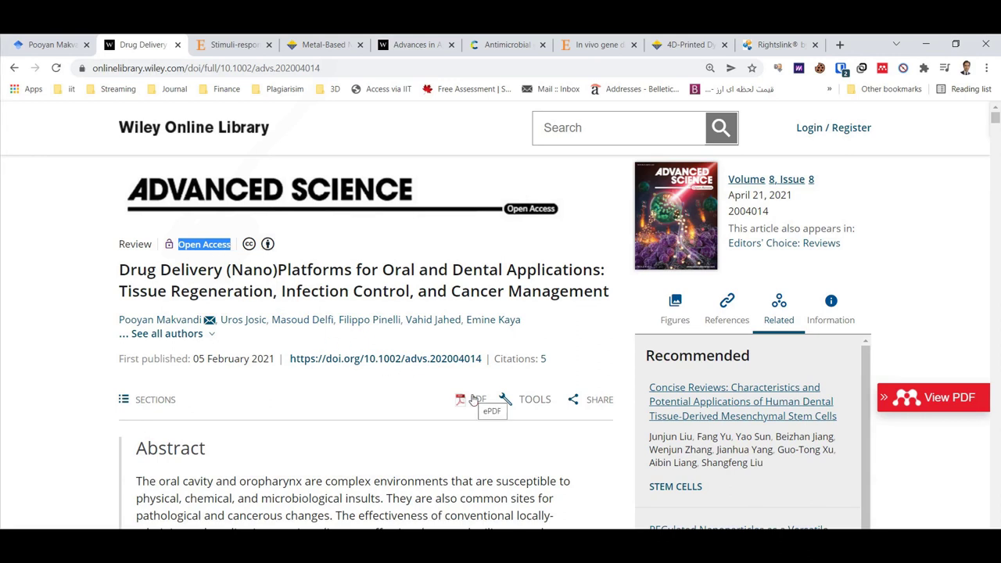
{"action": "left_click", "coordinate": [535, 399]}
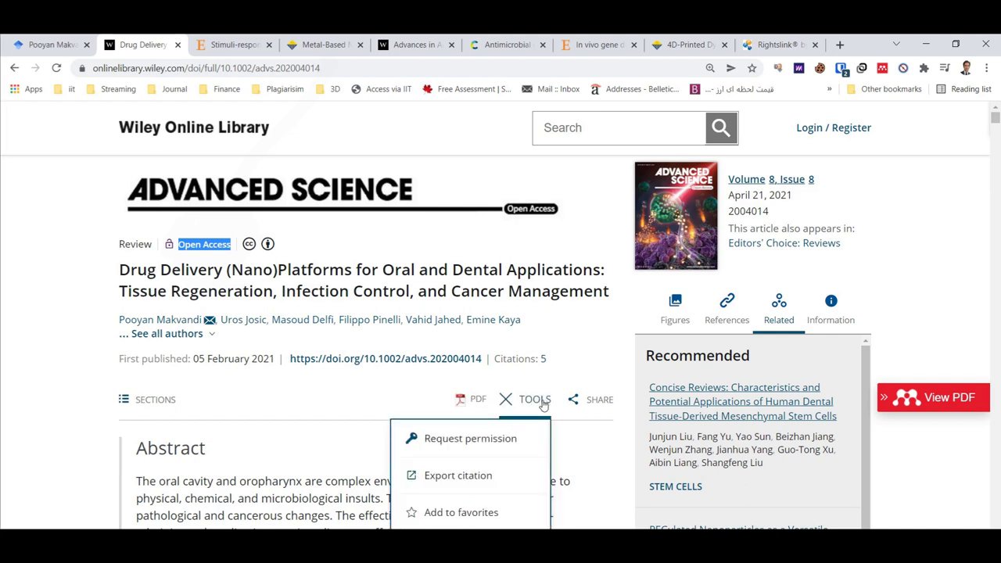
{"action": "left_click", "coordinate": [512, 443]}
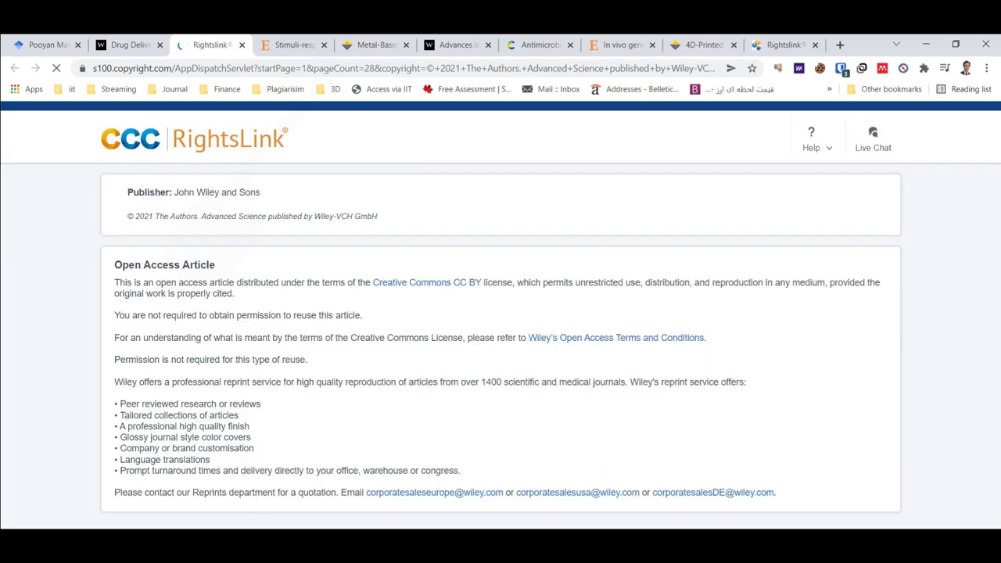
{"action": "key", "text": "ctrl+Tab"}
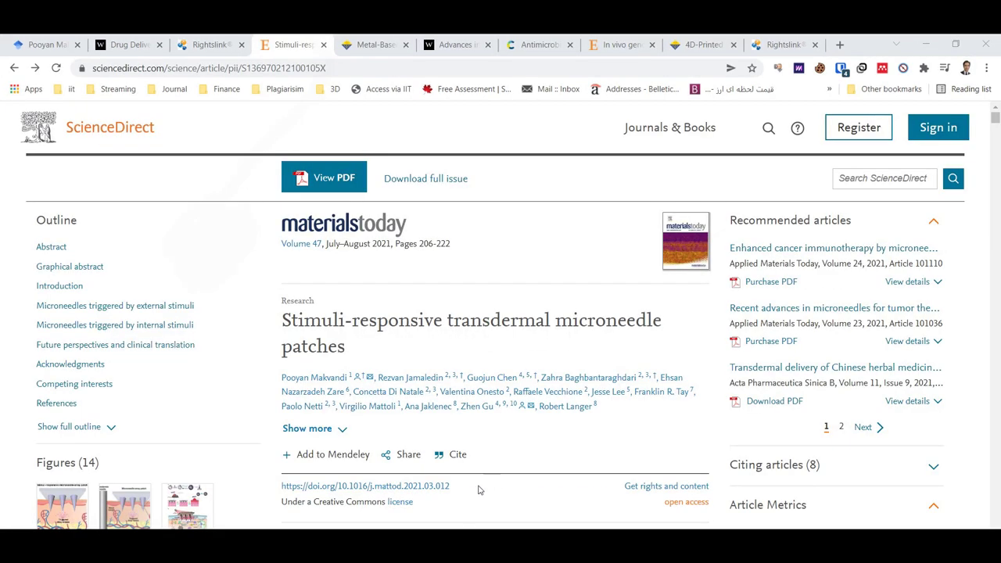
Open RightsLink for the open-access microneedle patches article to confirm its CC-BY status.
{"action": "left_click_drag", "start_coordinate": [714, 509], "coordinate": [669, 516]}
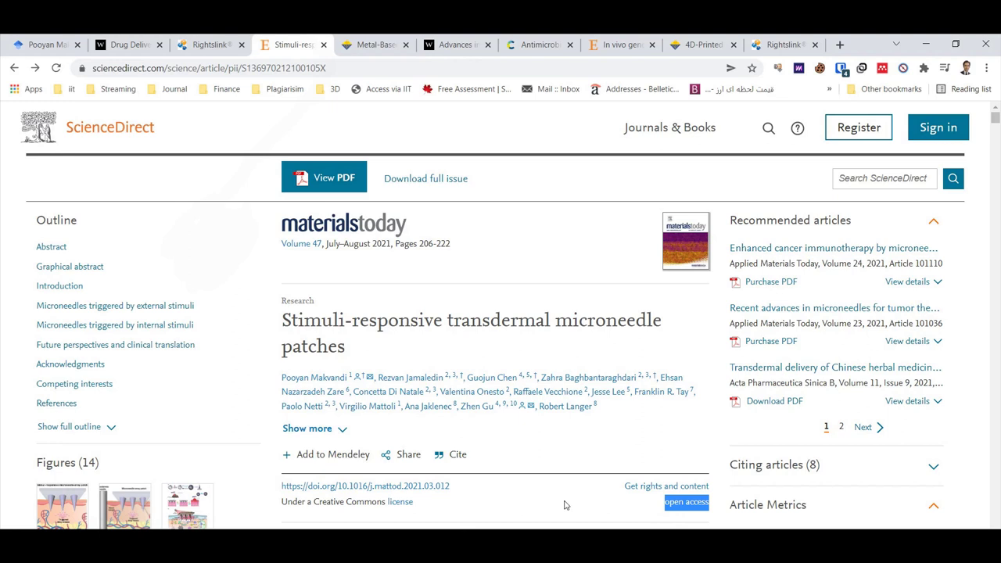
{"action": "left_click", "coordinate": [669, 492]}
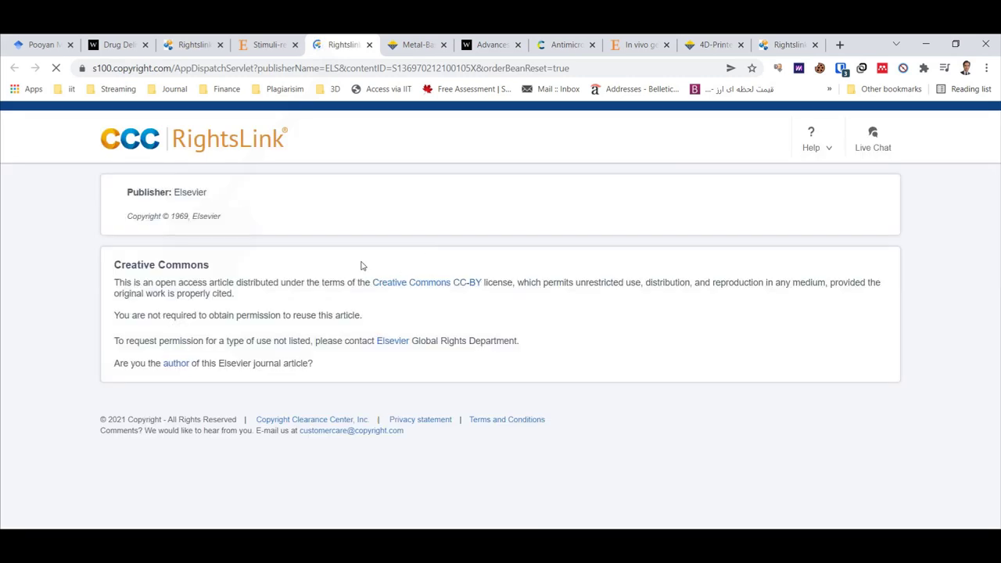
Read the Elsevier Creative Commons notice, then switch to the Wiley antimicrobial microneedle article.
{"action": "left_click_drag", "start_coordinate": [118, 266], "coordinate": [315, 365]}
{"action": "left_click", "coordinate": [326, 373]}
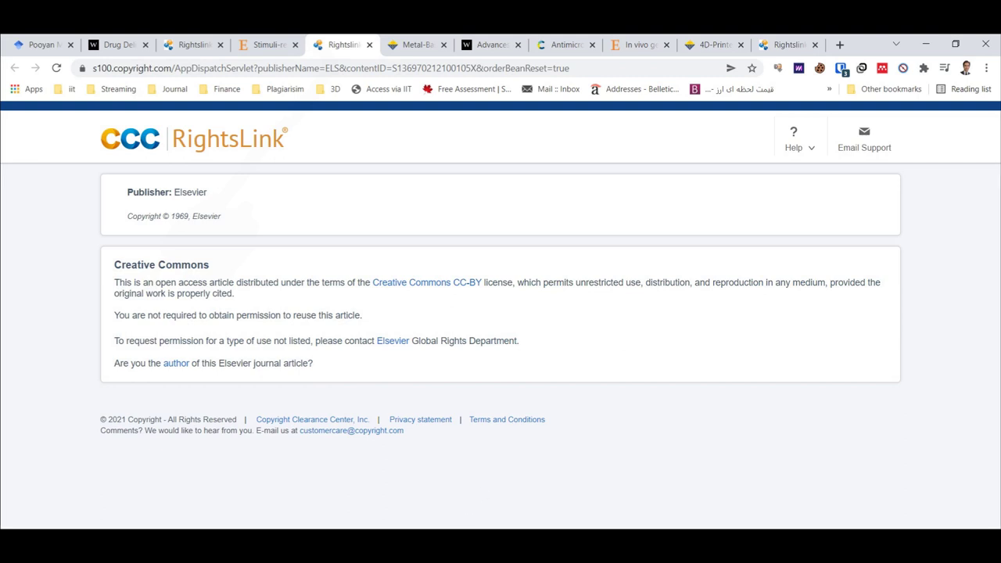
{"action": "key", "text": "ctrl+Tab"}
{"action": "key", "text": "ctrl+Tab"}
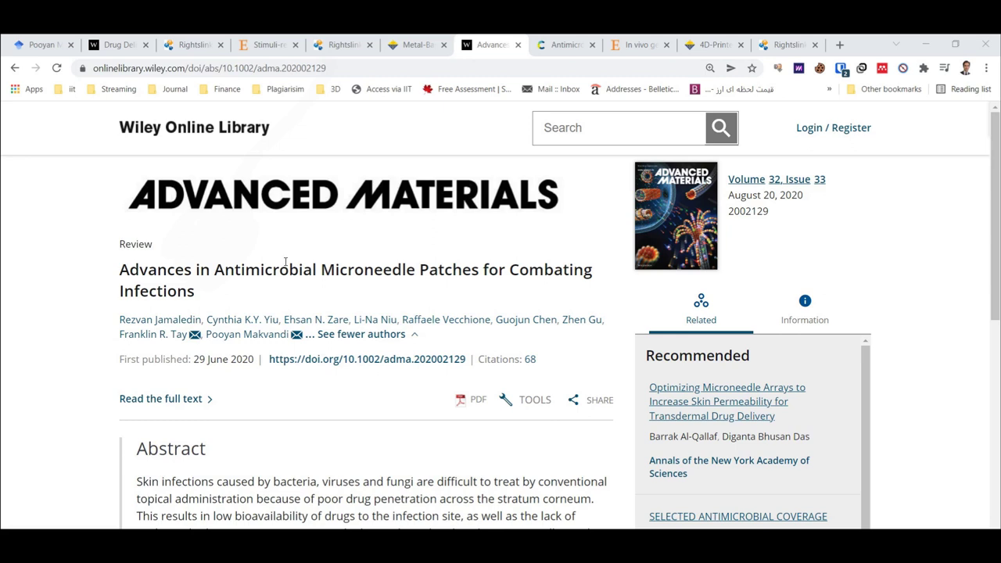
Request permission for the antimicrobial microneedle patches article to open its RightsLink quick price form.
{"action": "left_click", "coordinate": [532, 401]}
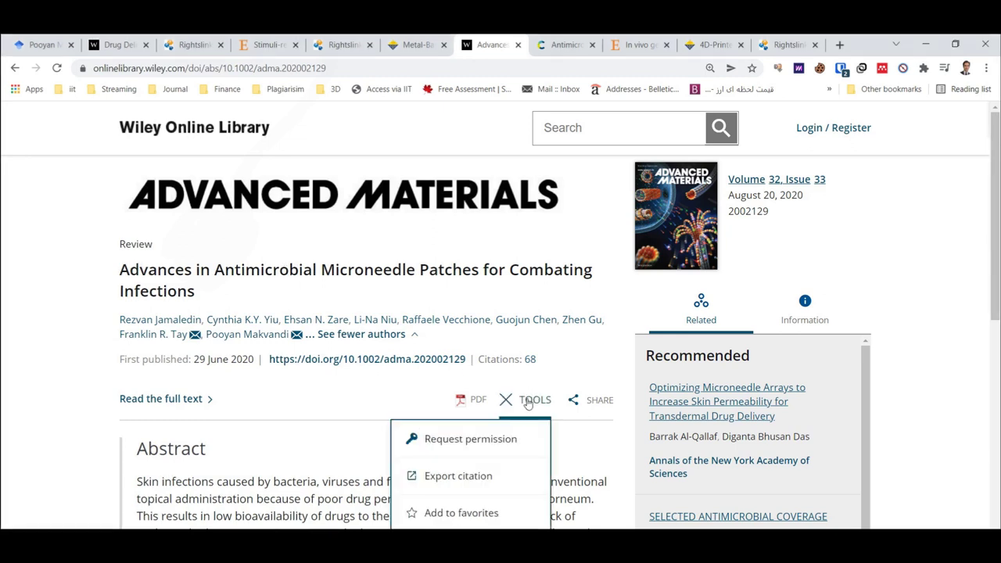
{"action": "left_click", "coordinate": [482, 440]}
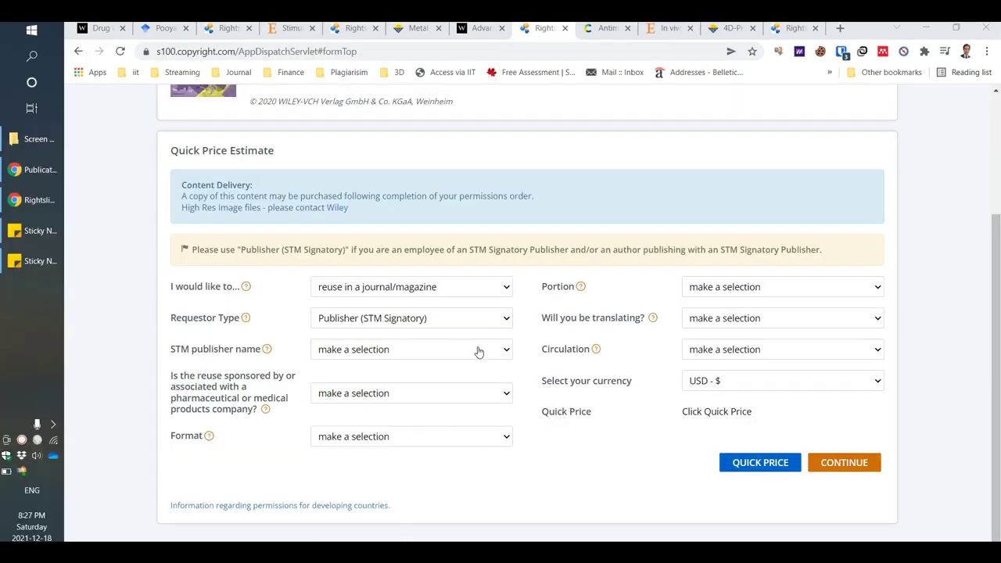
Set requestor type to Publisher (STM Signatory), publisher MDPI AG, with no pharmaceutical sponsorship.
{"action": "left_click", "coordinate": [505, 317]}
{"action": "left_click", "coordinate": [427, 479]}
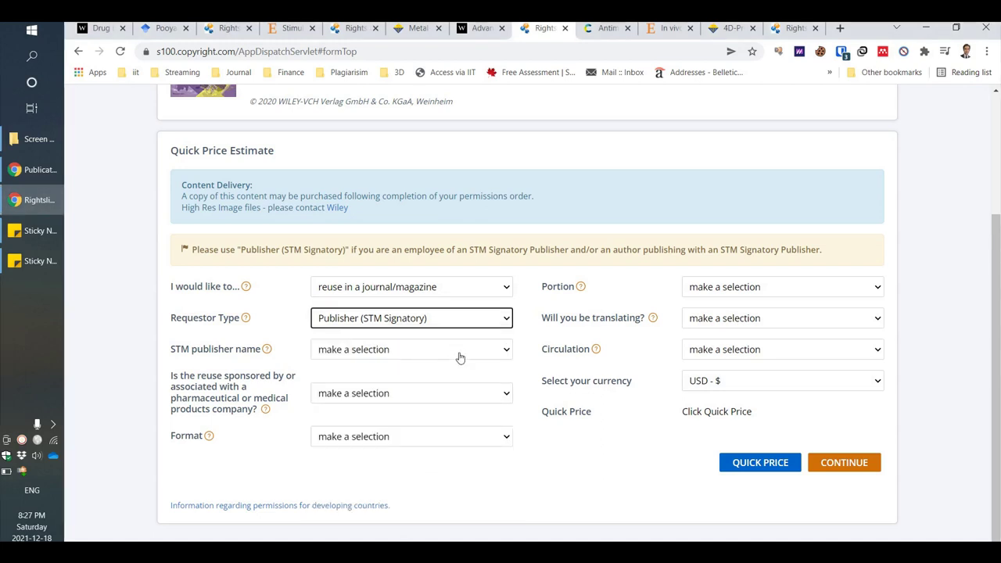
{"action": "left_click", "coordinate": [484, 351]}
{"action": "scroll", "coordinate": [484, 280], "scroll_direction": "down", "scroll_amount": 15}
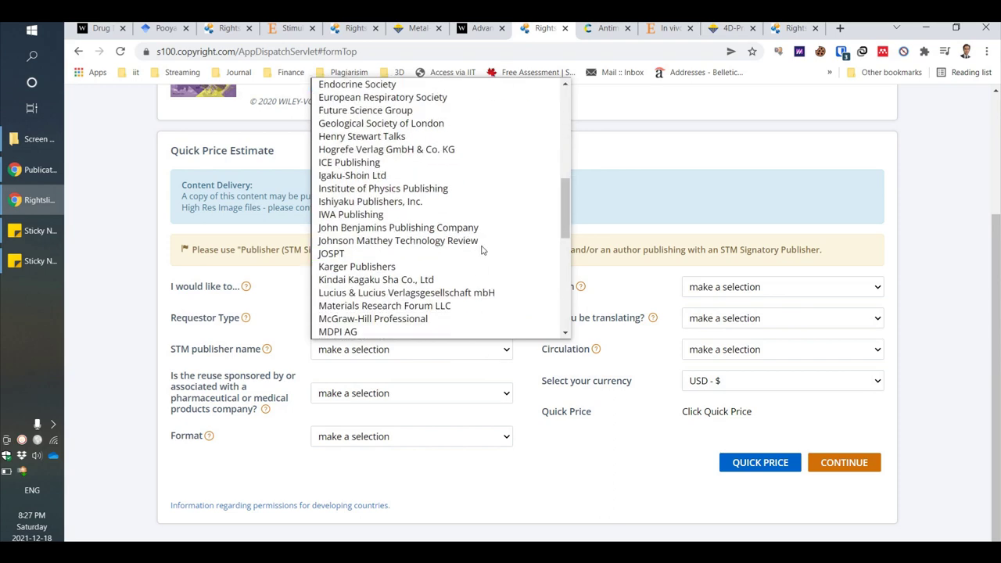
{"action": "scroll", "coordinate": [485, 280], "scroll_direction": "up", "scroll_amount": 5}
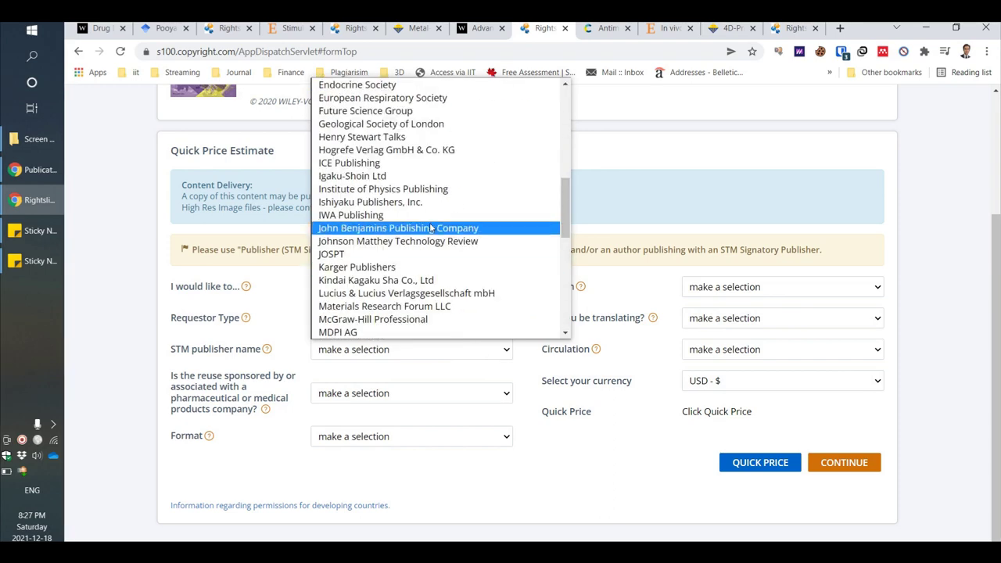
{"action": "left_click", "coordinate": [438, 333]}
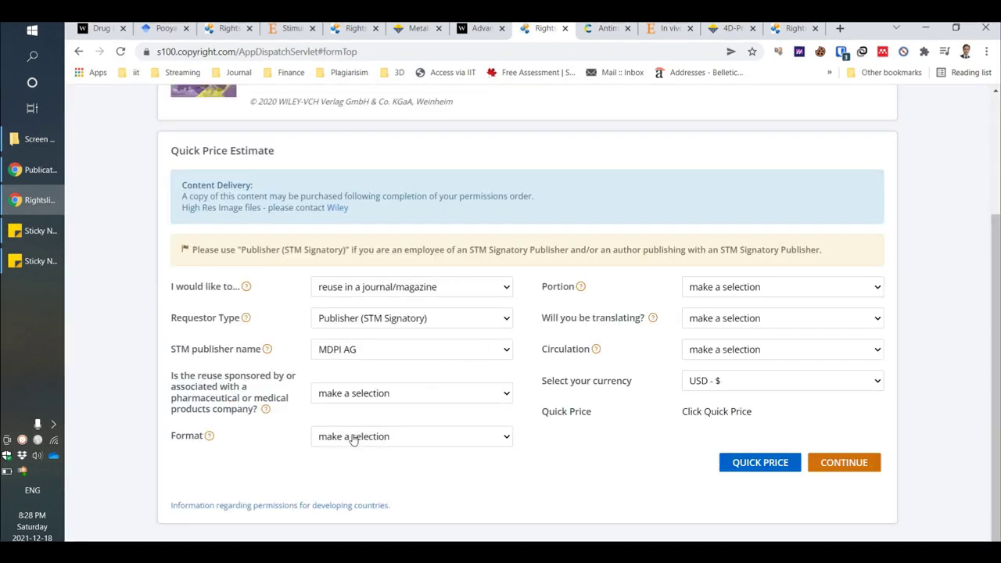
{"action": "left_click", "coordinate": [398, 398]}
{"action": "left_click", "coordinate": [367, 436]}
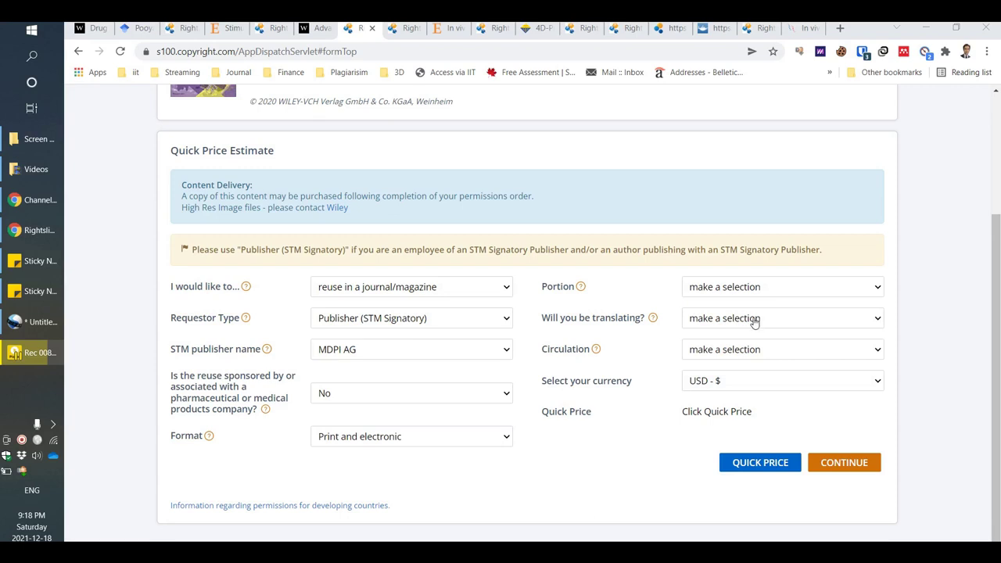
Answer No to translation, set circulation to 50000 or greater, and choose Figure/table portion.
{"action": "left_click", "coordinate": [753, 319]}
{"action": "left_click", "coordinate": [731, 348]}
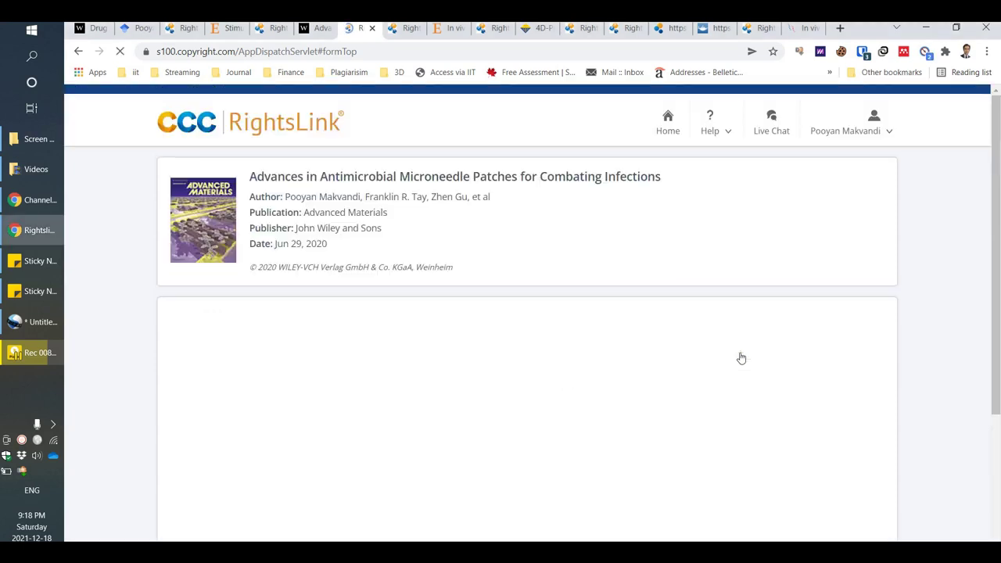
{"action": "left_click", "coordinate": [741, 357]}
{"action": "left_click", "coordinate": [713, 512]}
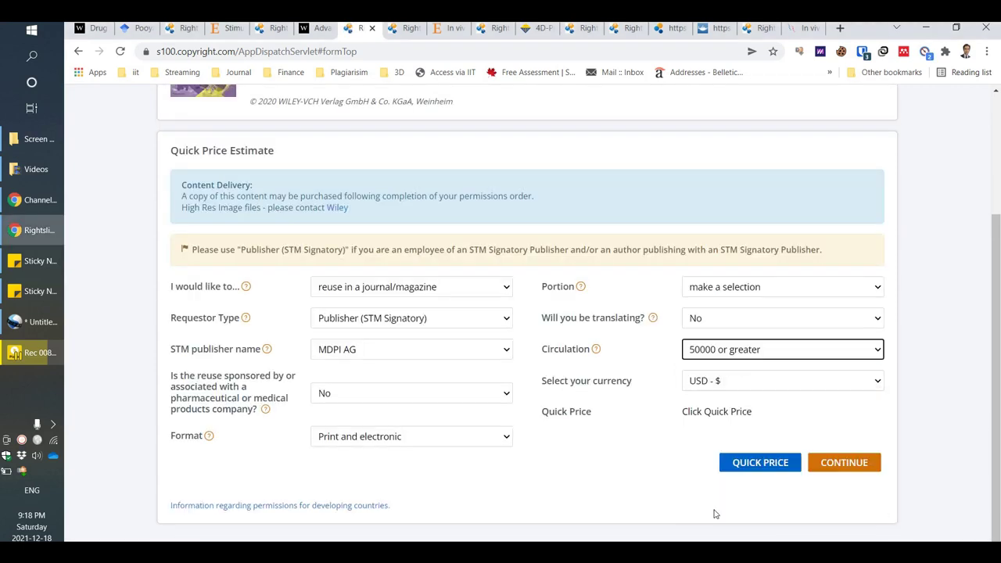
{"action": "left_click", "coordinate": [723, 290]}
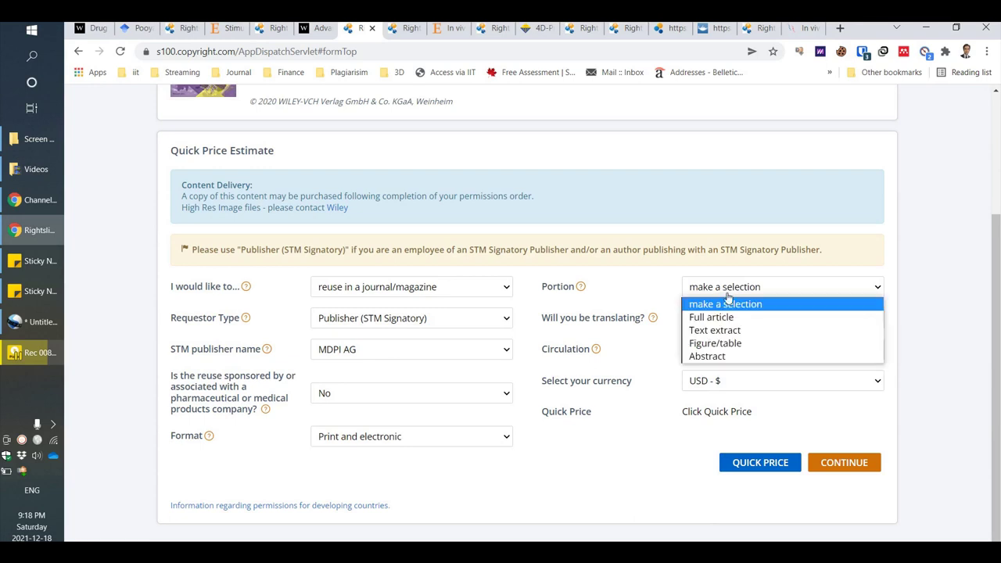
{"action": "left_click", "coordinate": [718, 343]}
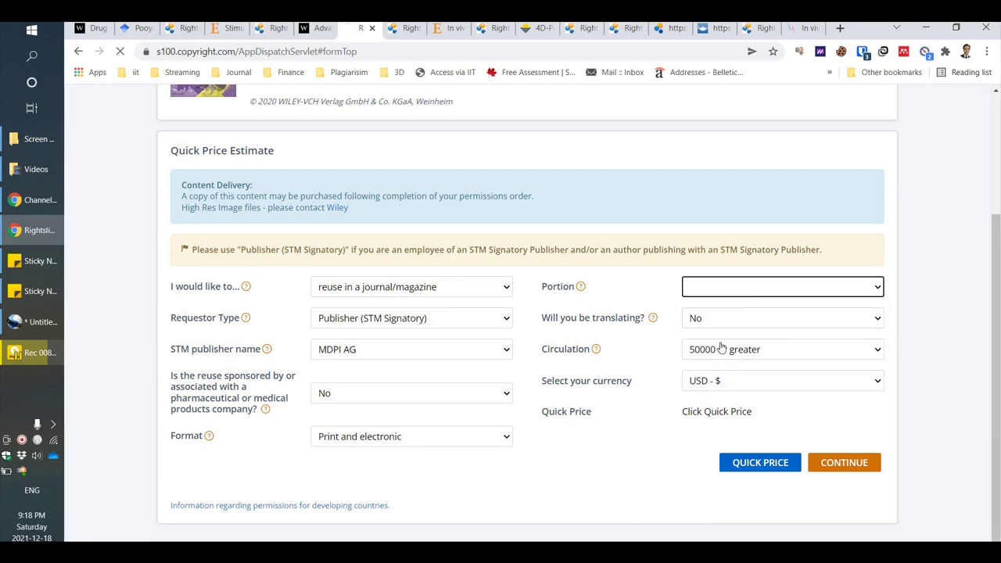
{"action": "left_click", "coordinate": [696, 327]}
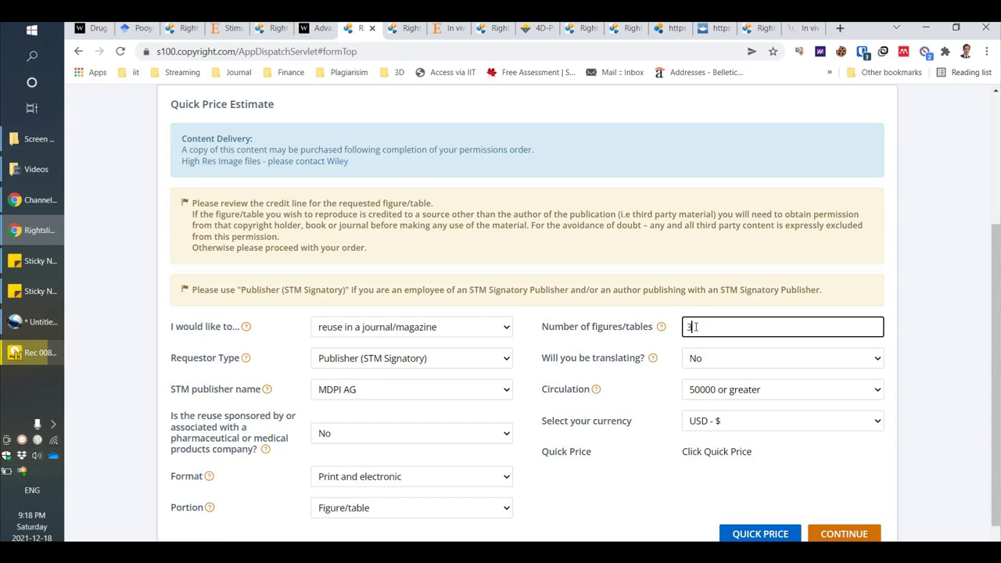
Quick-price 3 figures/tables (0.00 USD), then compare with 4 (345.00 USD).
{"action": "type", "text": "3"}
{"action": "left_click", "coordinate": [755, 534]}
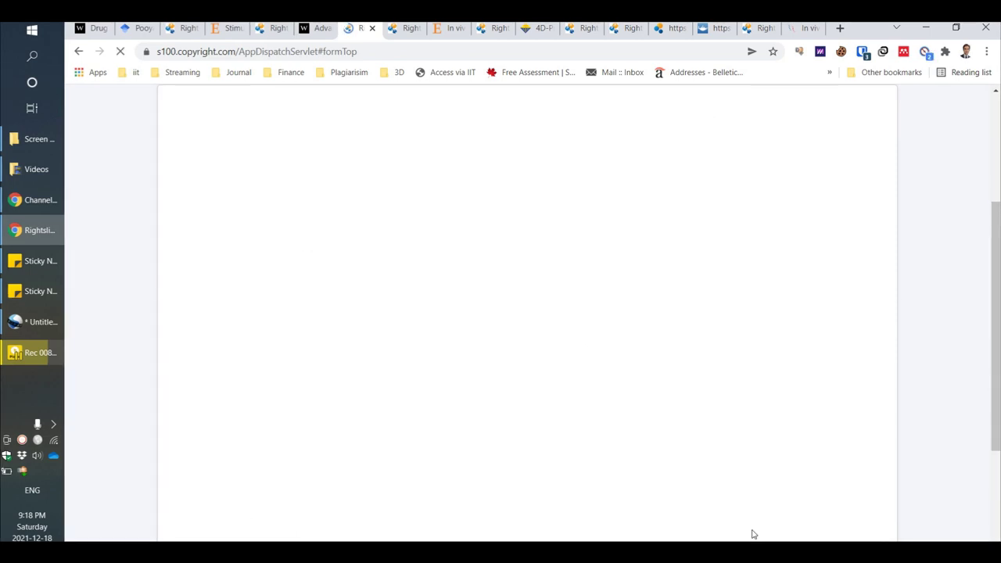
{"action": "left_click", "coordinate": [691, 381]}
{"action": "type", "text": "4"}
{"action": "scroll", "coordinate": [748, 466], "scroll_direction": "down", "scroll_amount": 3}
{"action": "left_click", "coordinate": [756, 474]}
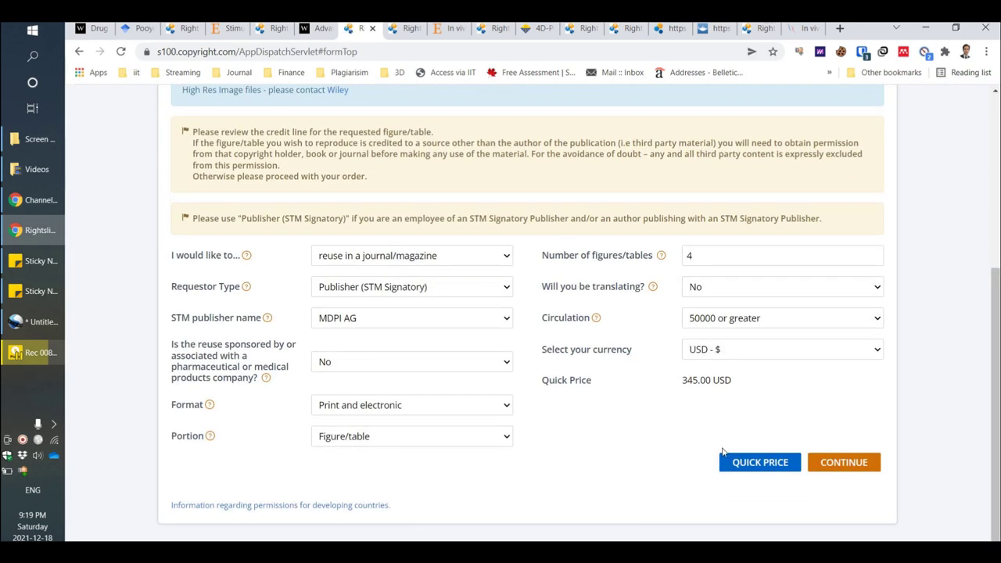
Revert the figure count to 3, re-price at 0.00 USD, and continue to About Your Works.
{"action": "left_click_drag", "start_coordinate": [691, 256], "coordinate": [677, 266]}
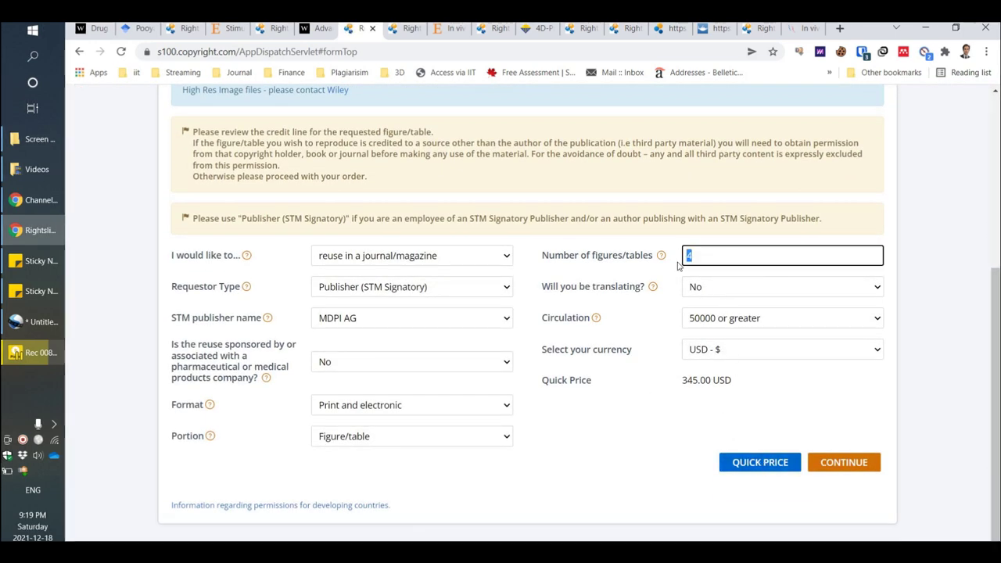
{"action": "key", "text": "BackSpace"}
{"action": "left_click", "coordinate": [759, 463]}
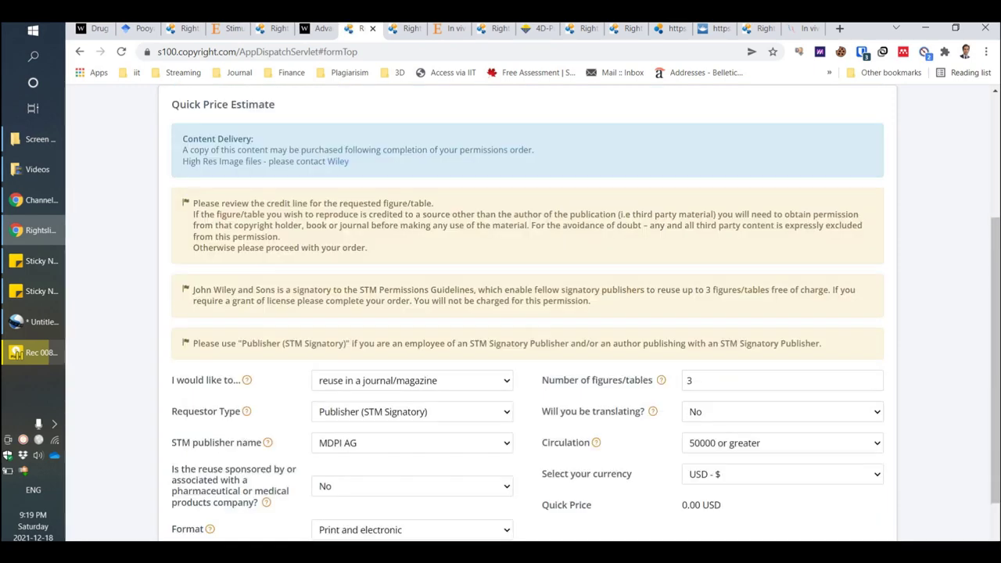
{"action": "scroll", "coordinate": [735, 313], "scroll_direction": "down", "scroll_amount": 2}
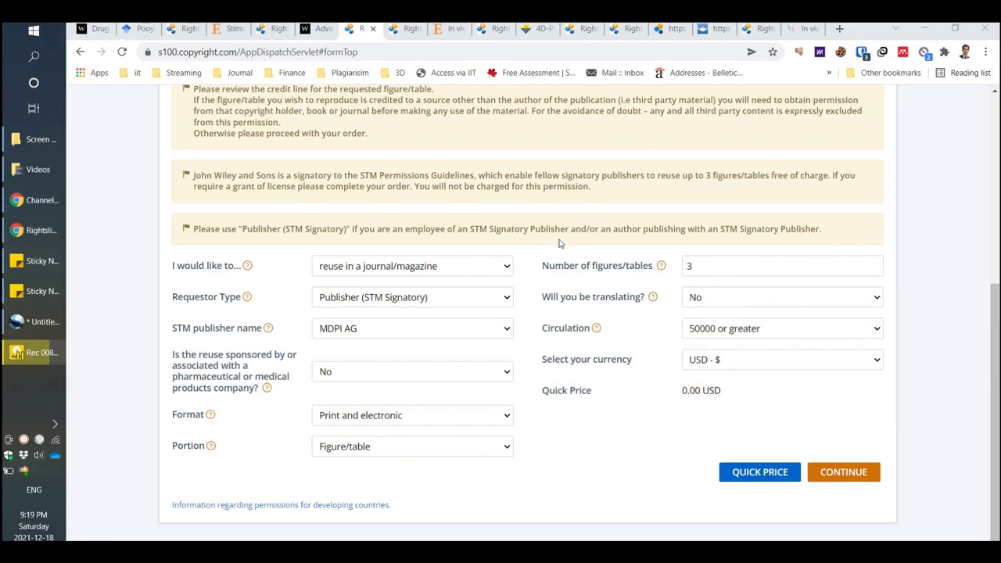
{"action": "left_click", "coordinate": [856, 472]}
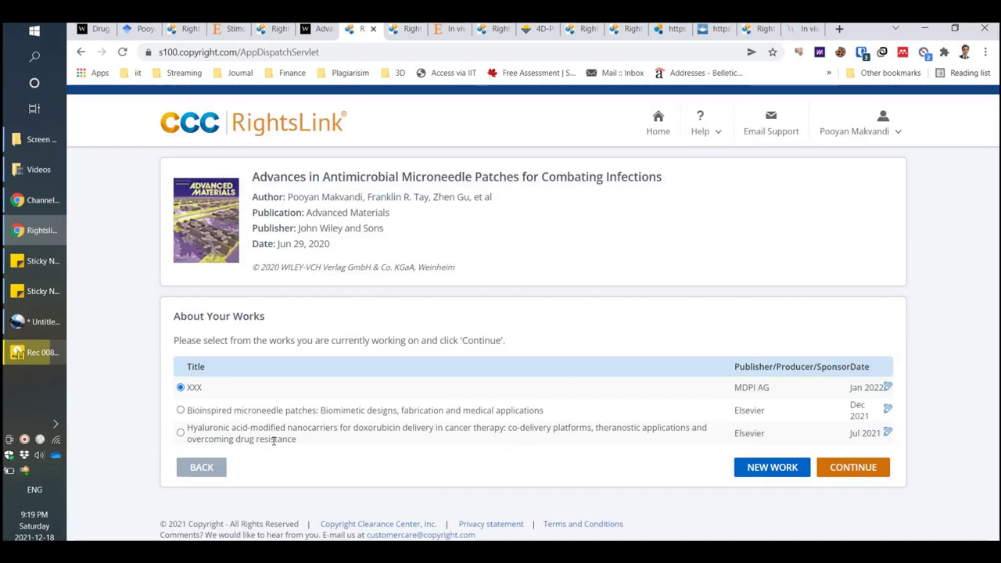
Create a new work titled Polymer, entering the lead author and the Biomolecules journal.
{"action": "left_click", "coordinate": [766, 472]}
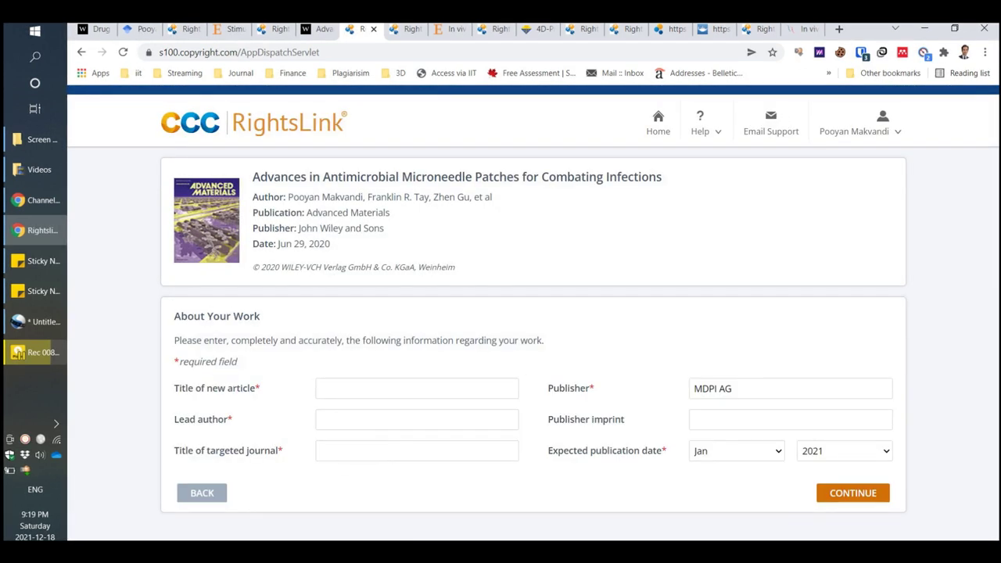
{"action": "left_click", "coordinate": [359, 387]}
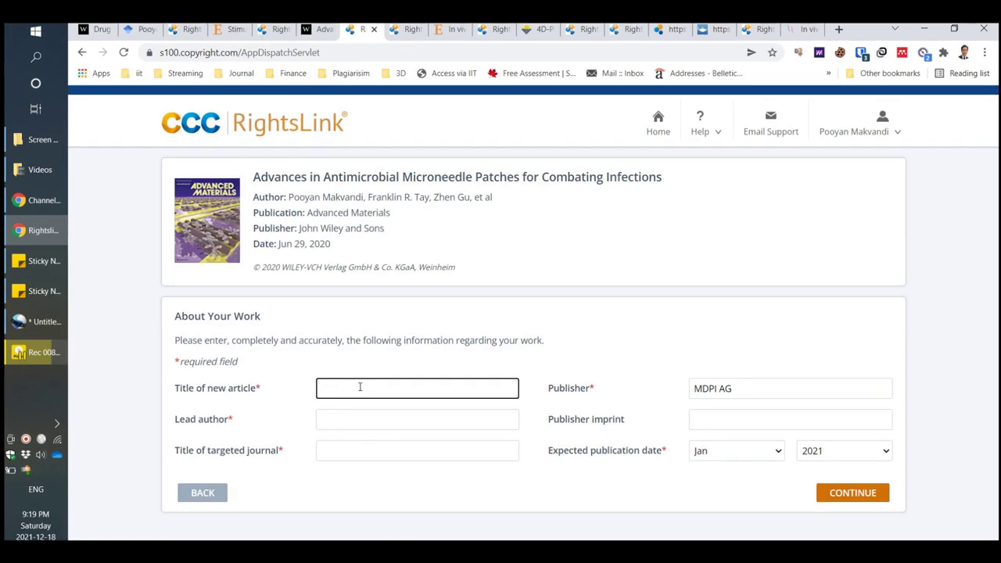
{"action": "type", "text": "Polymer"}
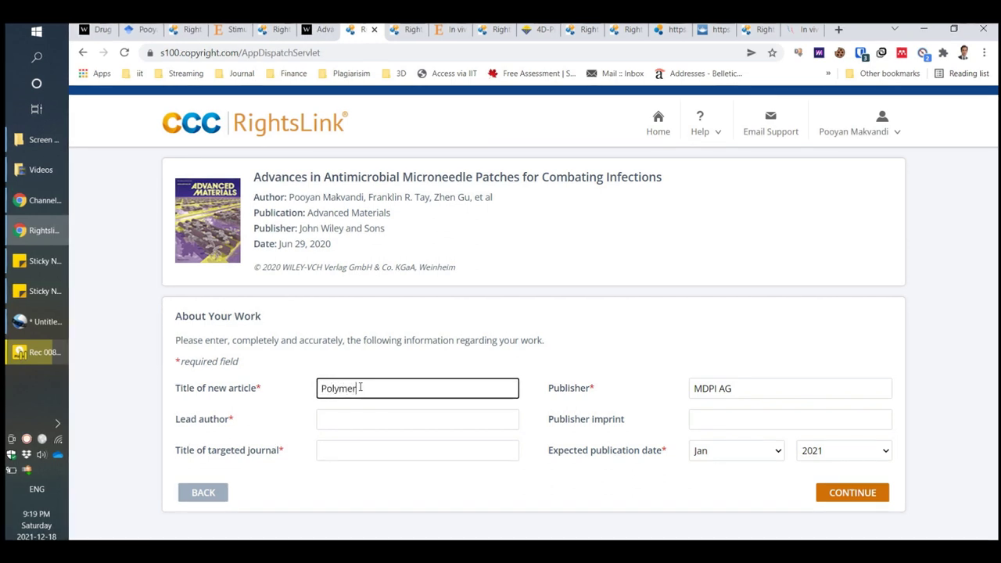
{"action": "left_click", "coordinate": [326, 419]}
{"action": "type", "text": "Pooyan Makvandi"}
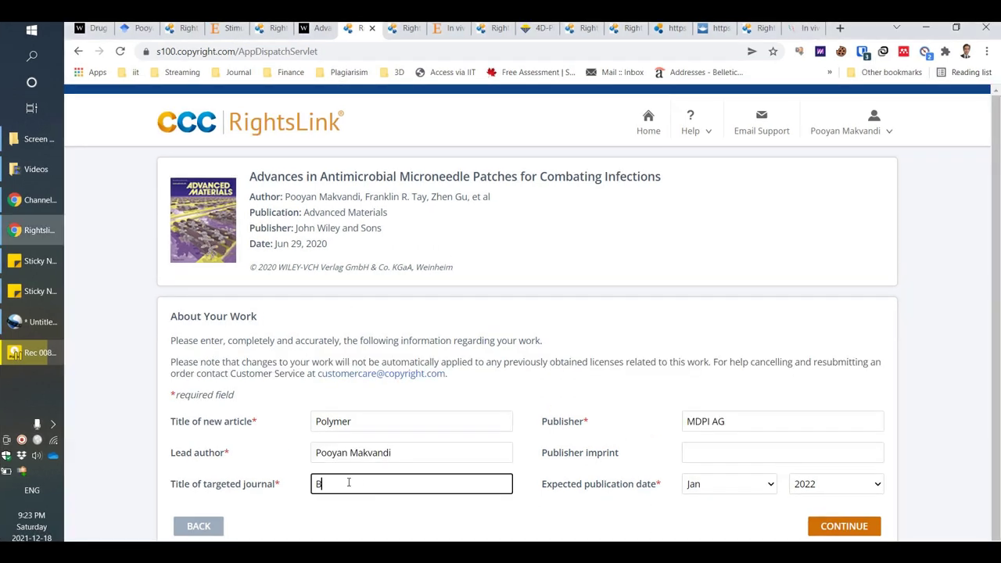
{"action": "left_click", "coordinate": [348, 482]}
{"action": "type", "text": "Biomo"}
Set the expected publication date to Feb 2022, save the work, and continue with it.
{"action": "left_click", "coordinate": [768, 487]}
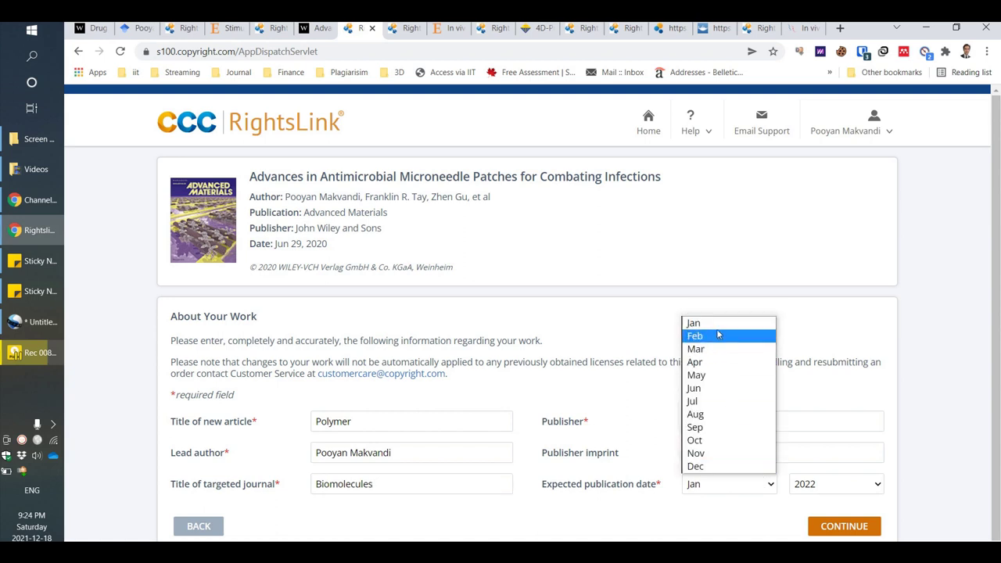
{"action": "left_click", "coordinate": [696, 349]}
{"action": "left_click", "coordinate": [732, 487]}
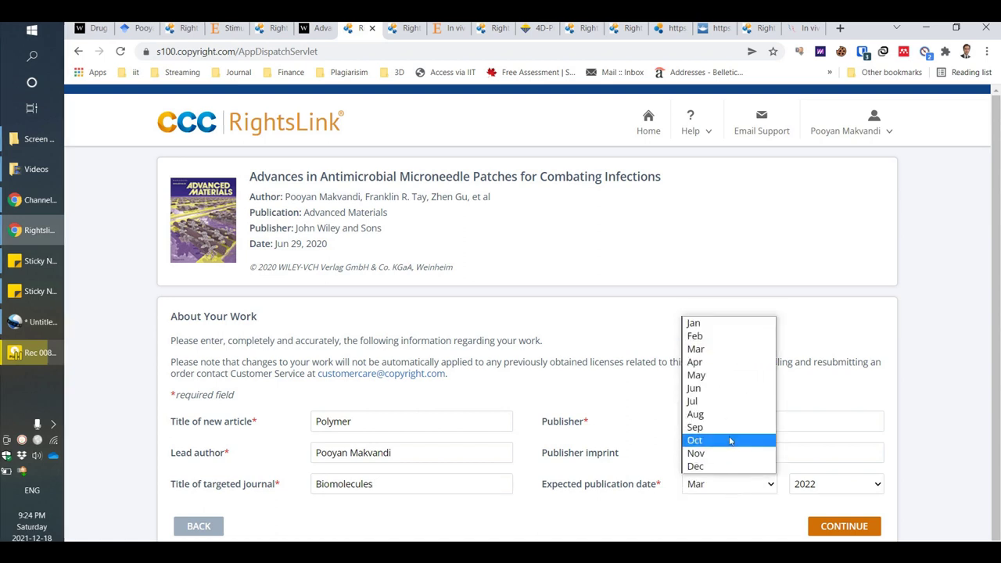
{"action": "left_click", "coordinate": [706, 337]}
{"action": "left_click", "coordinate": [827, 488]}
{"action": "left_click", "coordinate": [827, 482]}
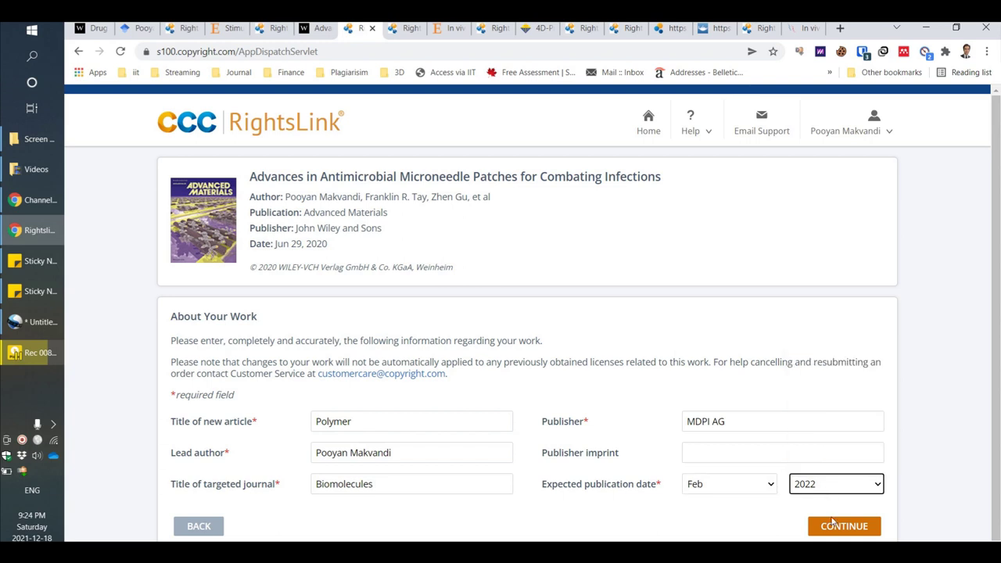
{"action": "left_click", "coordinate": [834, 525]}
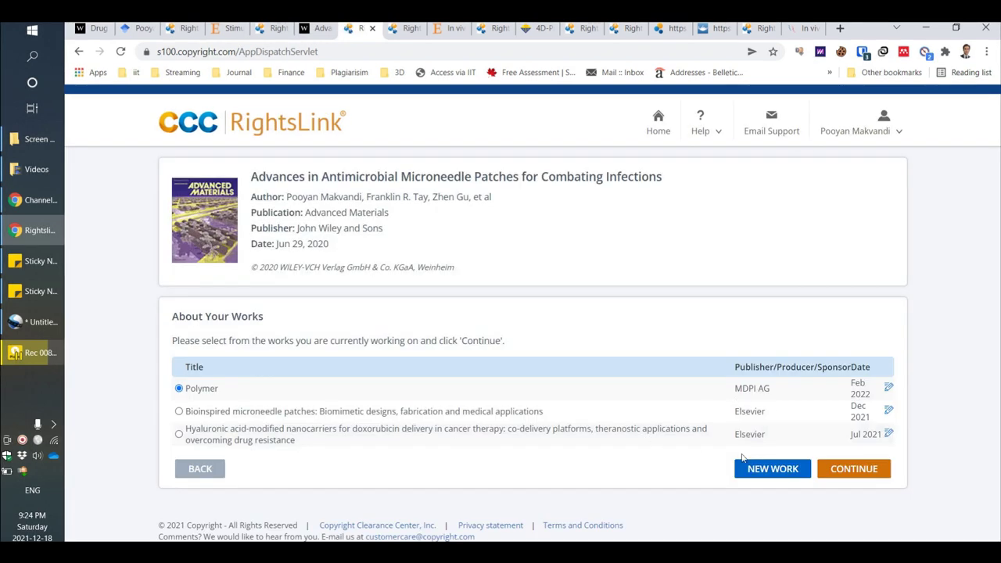
{"action": "left_click", "coordinate": [849, 475]}
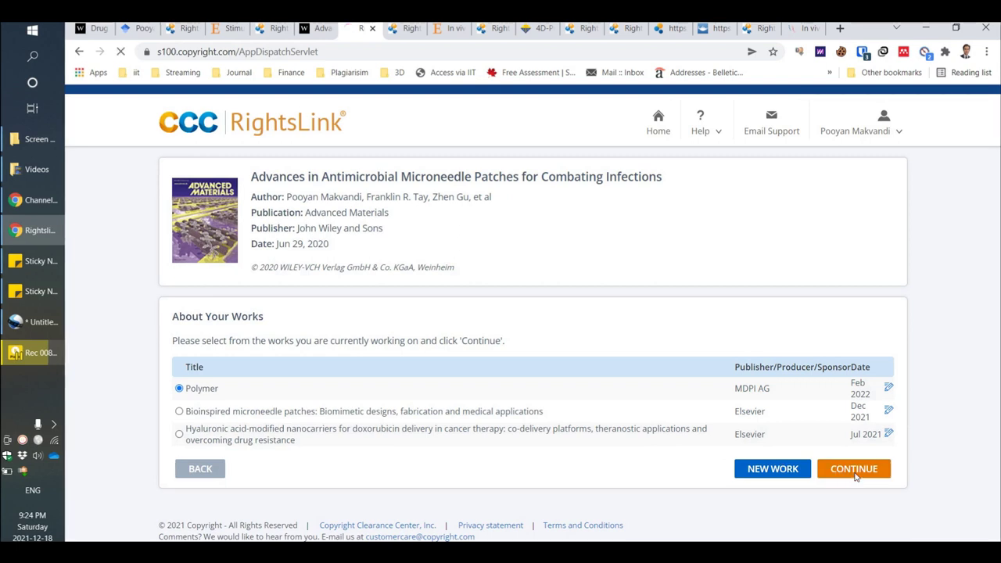
{"action": "left_click", "coordinate": [760, 356]}
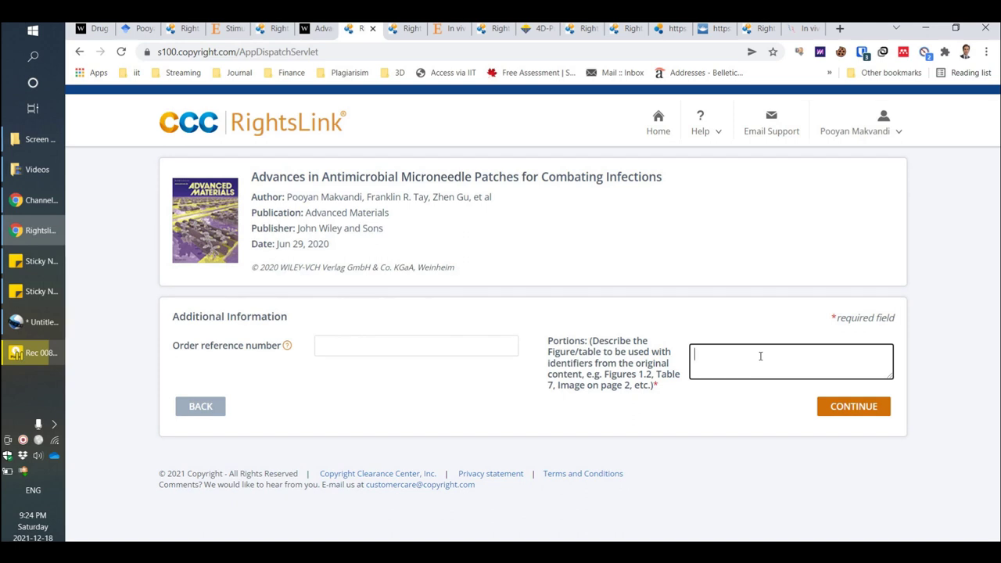
Enter 'Fig. 1, Fig. 3, Fig 8' as the portions to reuse and submit.
{"action": "type", "text": "Fig. 1, "}
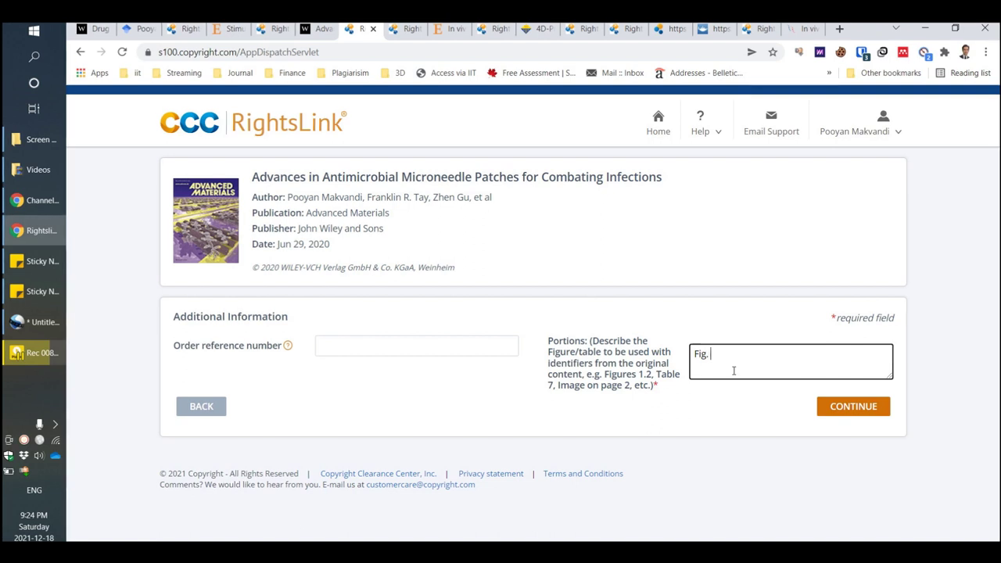
{"action": "type", "text": "Fig"}
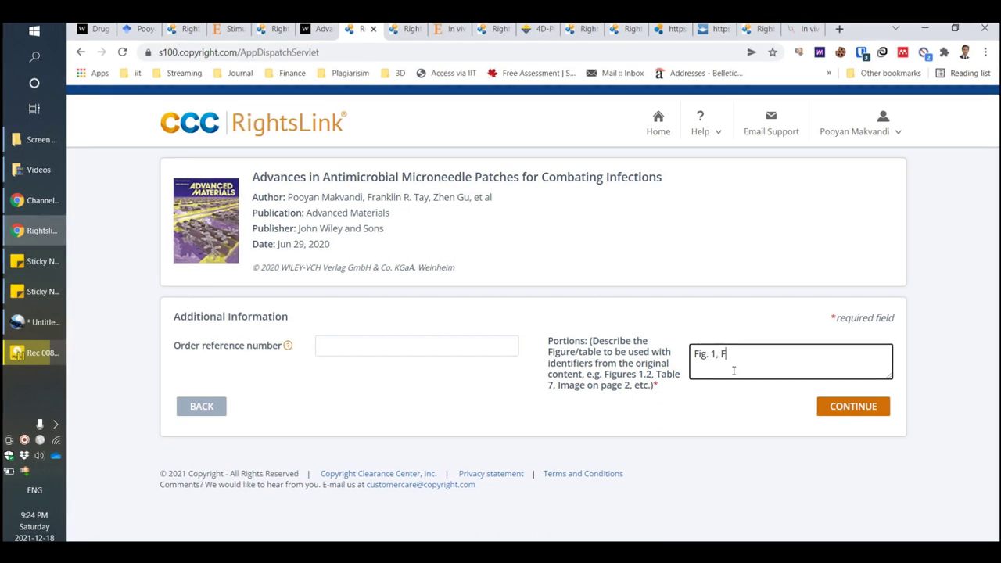
{"action": "type", "text": "."}
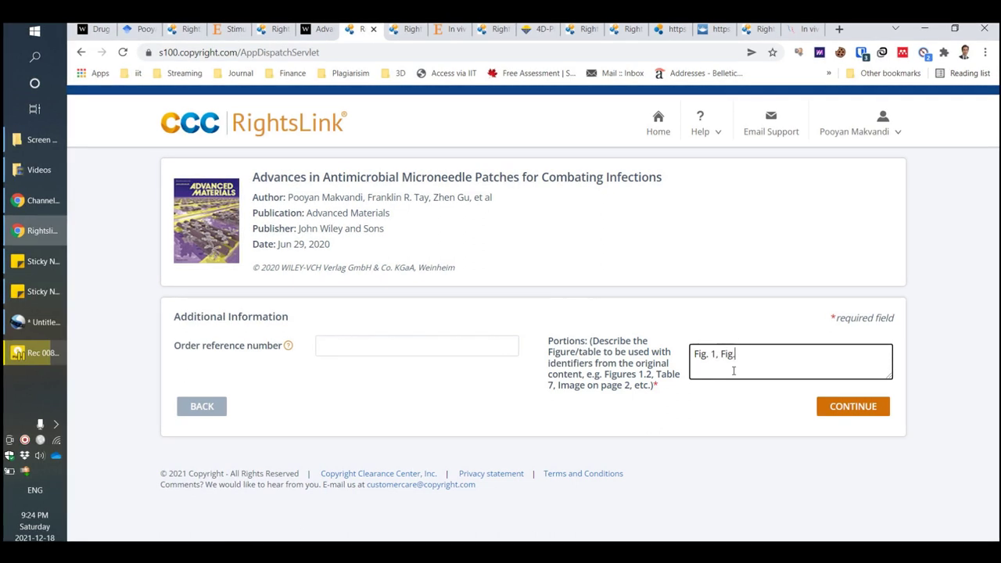
{"action": "type", "text": " 3"}
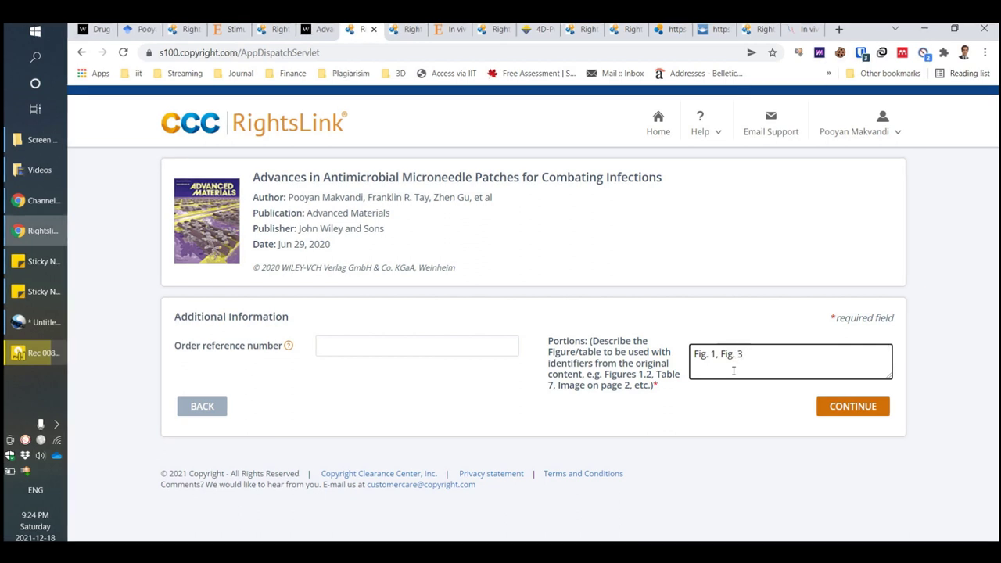
{"action": "type", "text": ", Fig"}
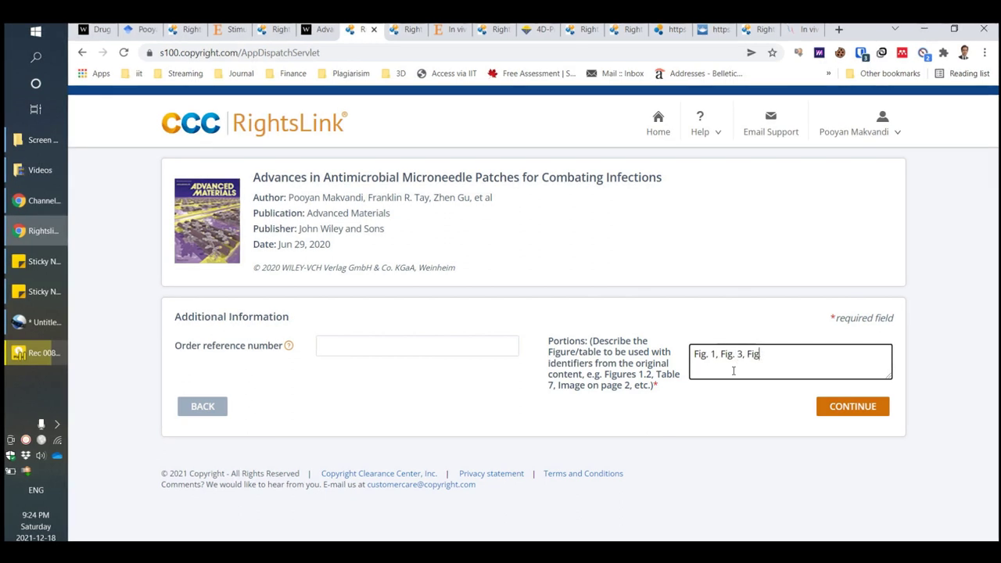
{"action": "type", "text": " 8"}
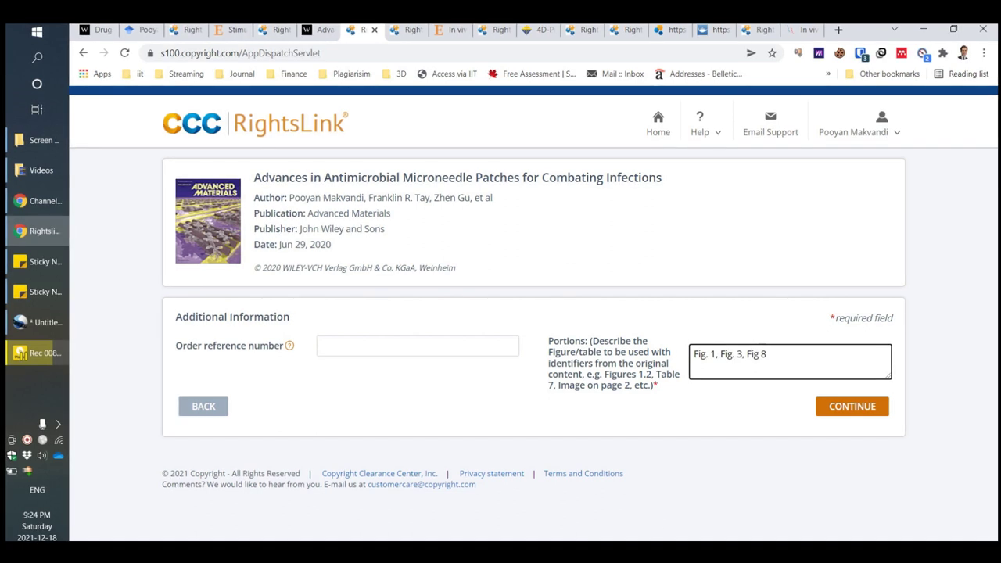
{"action": "left_click", "coordinate": [871, 406]}
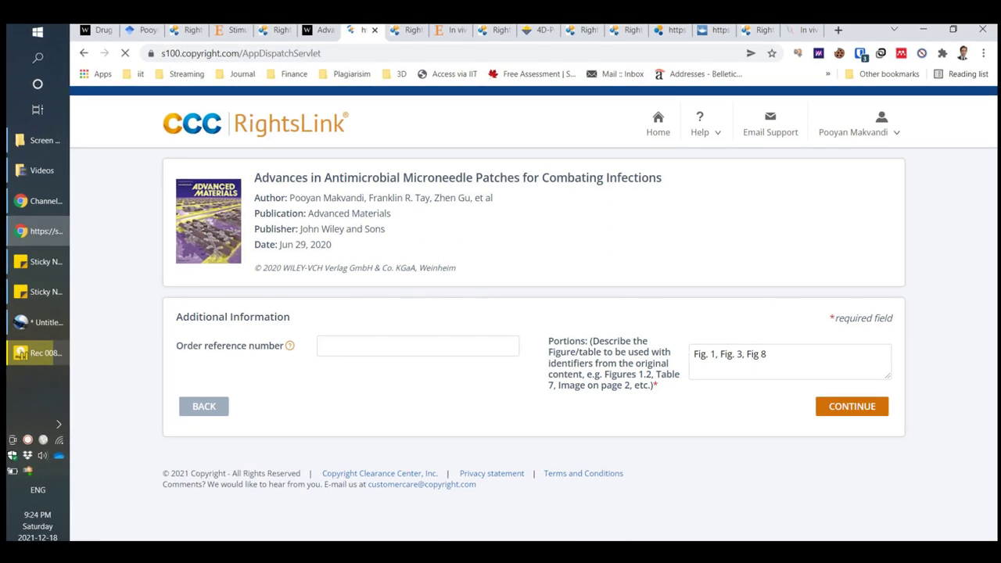
Review the order, agree to the terms and reuse-only conditions, and accept the license.
{"action": "scroll", "coordinate": [561, 440], "scroll_direction": "down", "scroll_amount": 3}
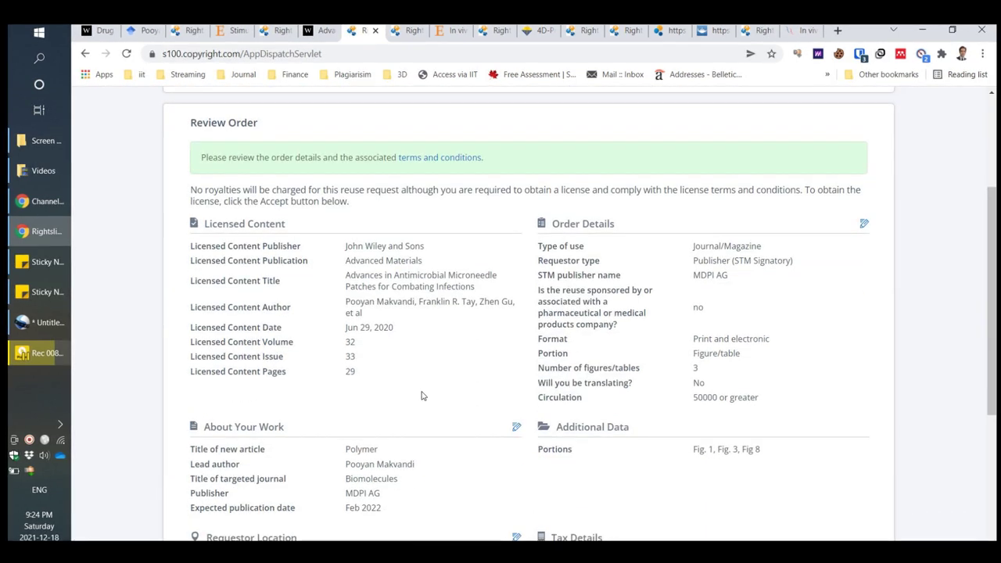
{"action": "left_click_drag", "start_coordinate": [197, 247], "coordinate": [395, 377]}
{"action": "left_click", "coordinate": [270, 281]}
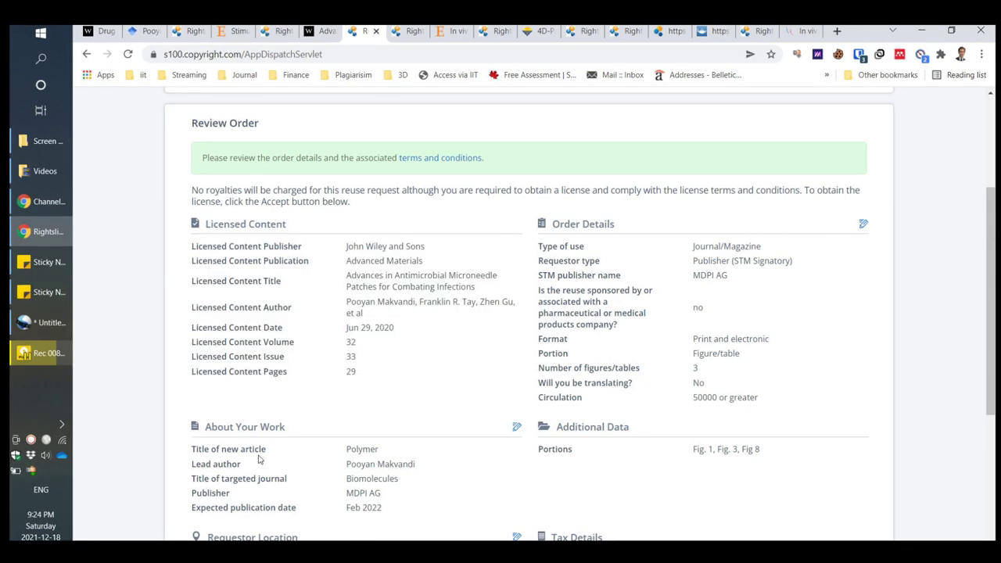
{"action": "scroll", "coordinate": [341, 418], "scroll_direction": "down", "scroll_amount": 3}
{"action": "left_click", "coordinate": [198, 392]}
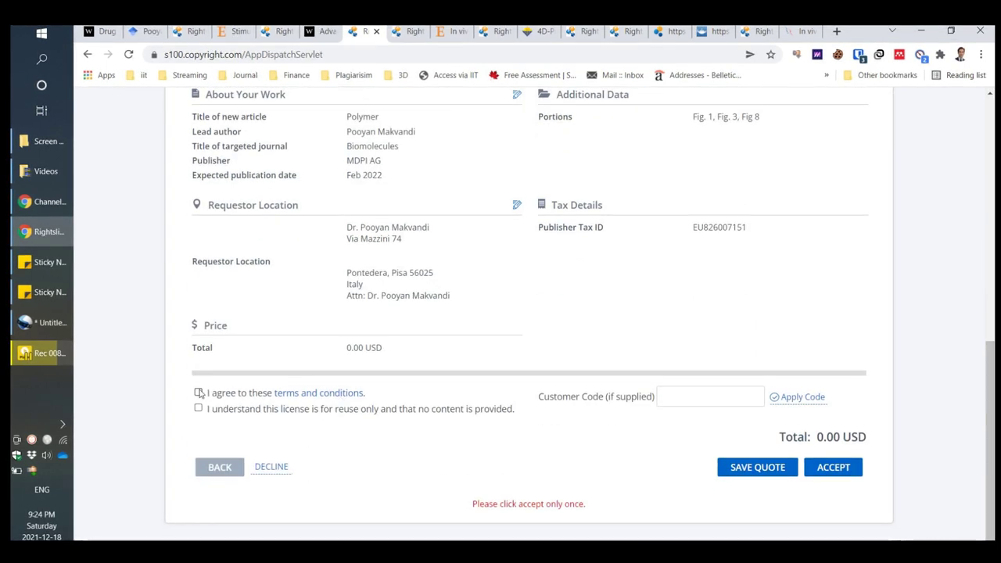
{"action": "left_click", "coordinate": [197, 407]}
{"action": "left_click", "coordinate": [834, 467]}
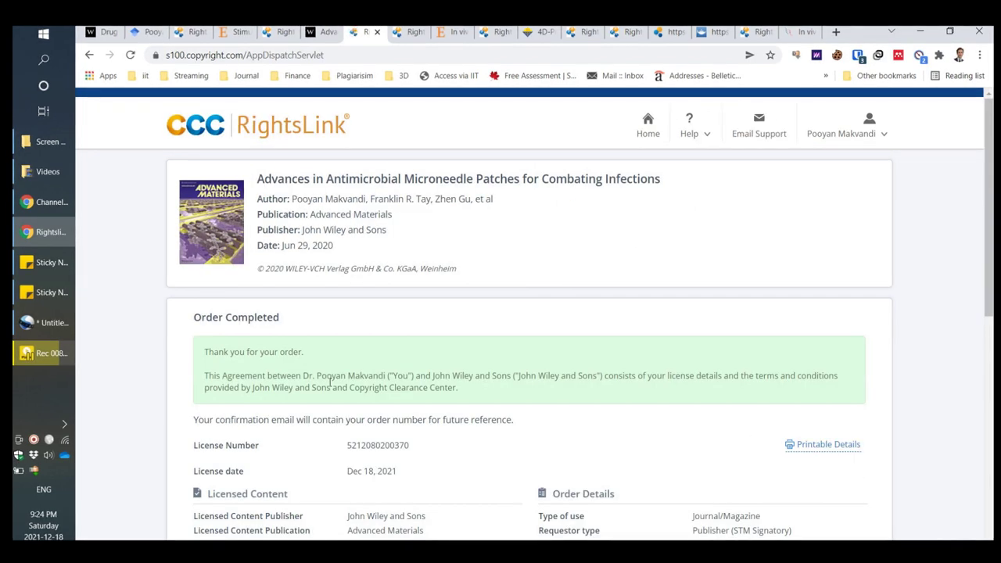
Check the license number and the printable license details, then return to the completed order.
{"action": "scroll", "coordinate": [305, 380], "scroll_direction": "down", "scroll_amount": 2}
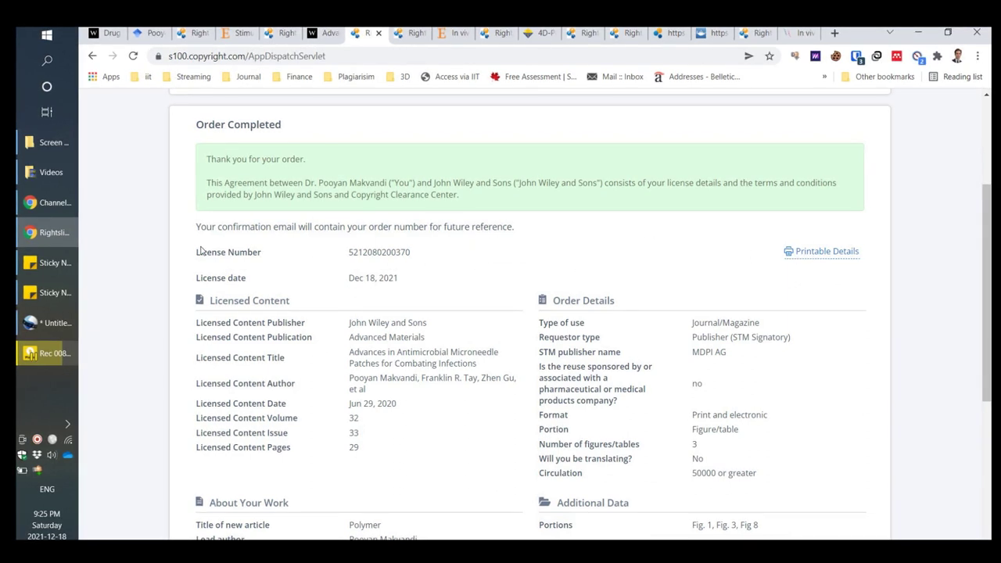
{"action": "left_click_drag", "start_coordinate": [198, 252], "coordinate": [465, 258]}
{"action": "left_click", "coordinate": [657, 269]}
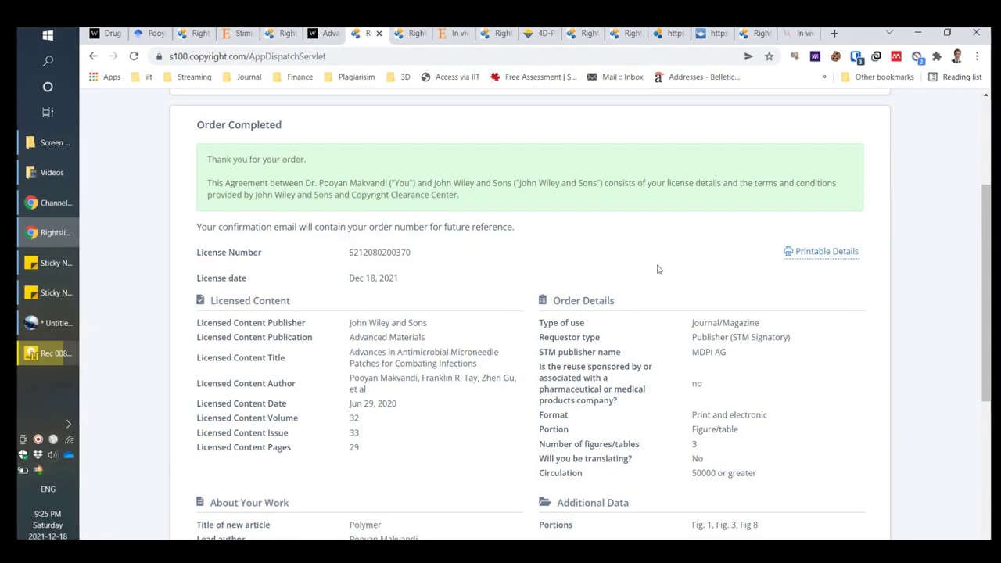
{"action": "left_click", "coordinate": [815, 253]}
{"action": "scroll", "coordinate": [371, 305], "scroll_direction": "down", "scroll_amount": 15}
{"action": "scroll", "coordinate": [371, 320], "scroll_direction": "down", "scroll_amount": 10}
{"action": "scroll", "coordinate": [370, 320], "scroll_direction": "up", "scroll_amount": 10}
{"action": "scroll", "coordinate": [362, 124], "scroll_direction": "up", "scroll_amount": 15}
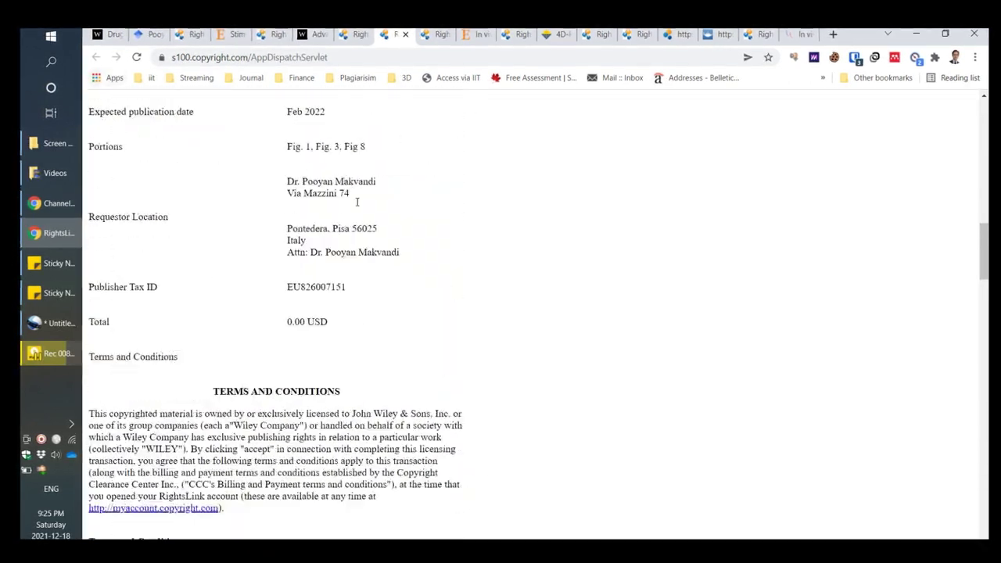
{"action": "left_click", "coordinate": [405, 35]}
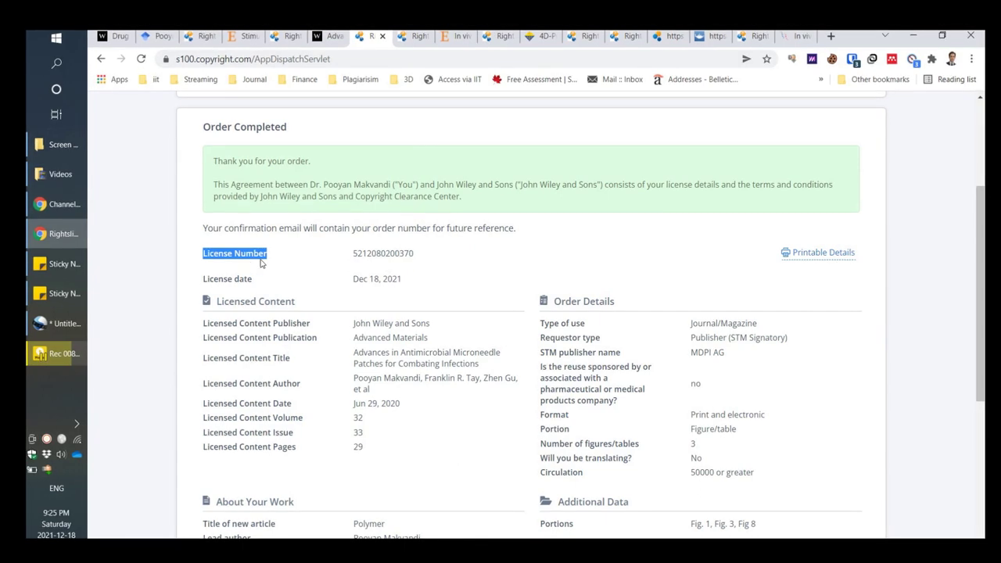
Go to Account Info from the account menu to see past orders.
{"action": "scroll", "coordinate": [260, 263], "scroll_direction": "up", "scroll_amount": 3}
{"action": "left_click", "coordinate": [861, 133]}
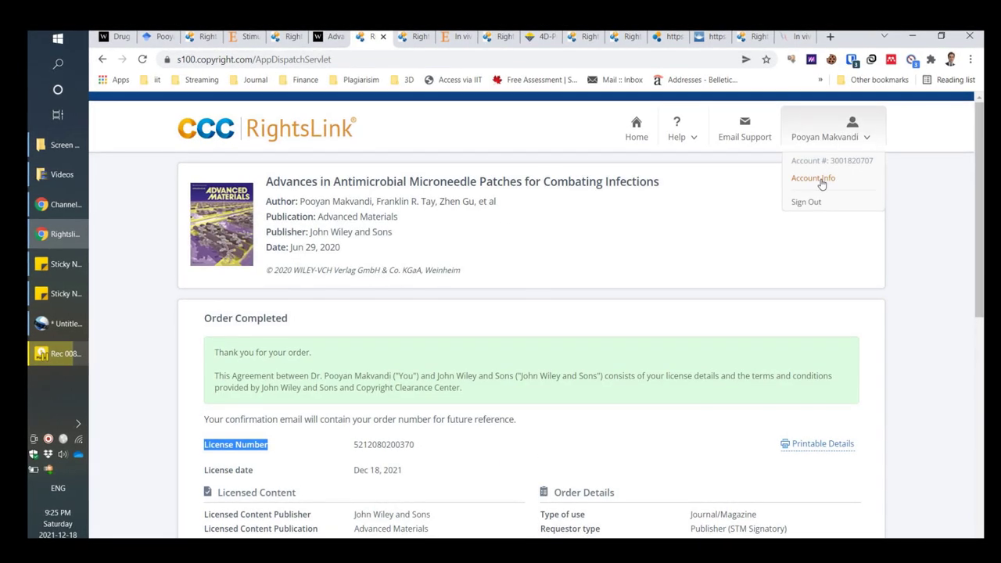
{"action": "left_click", "coordinate": [813, 178]}
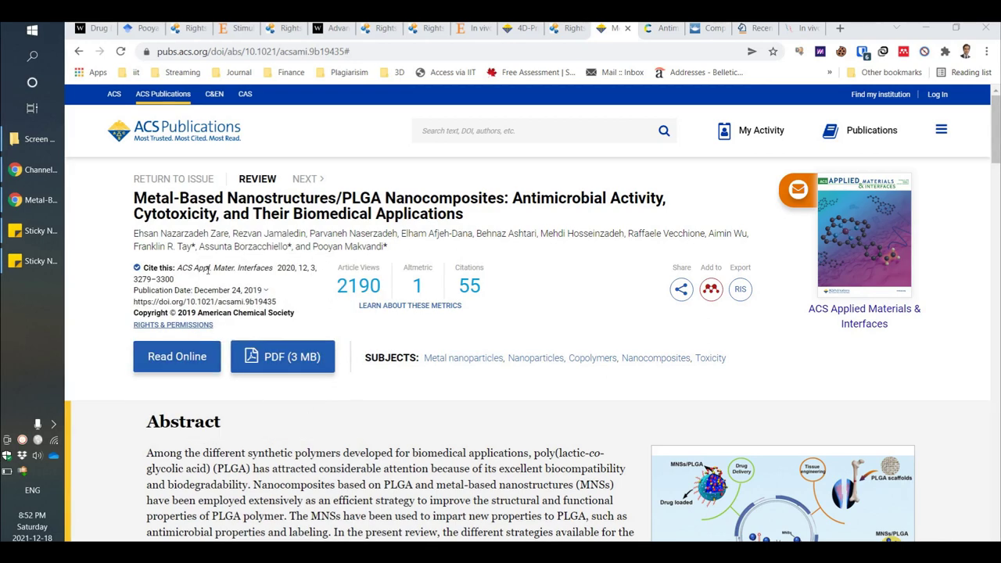
From the PLGA nanocomposites review's Rights & Permissions link, choose 'reuse in a Journal' in RightsLink.
{"action": "left_click_drag", "start_coordinate": [220, 326], "coordinate": [160, 321]}
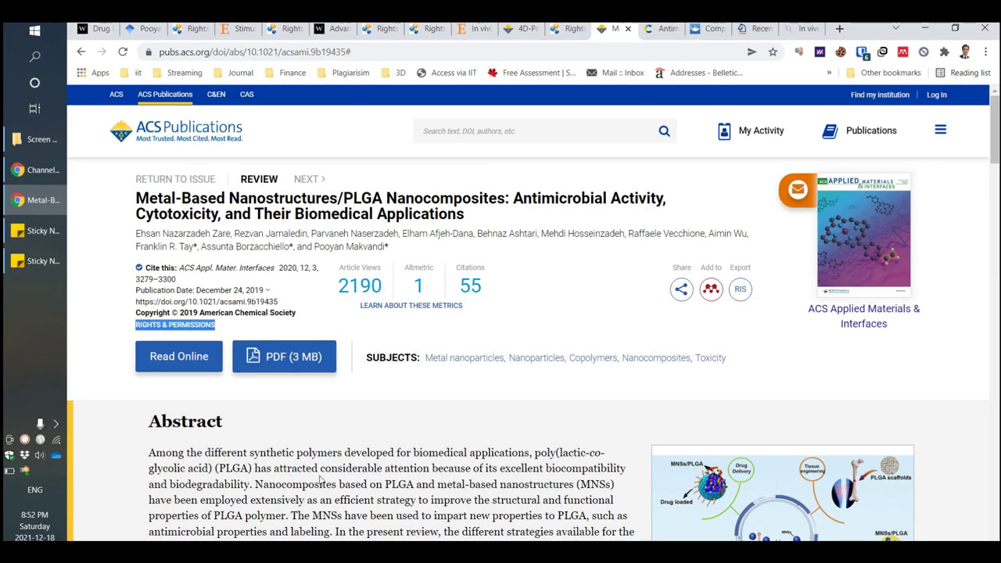
{"action": "left_click", "coordinate": [167, 325]}
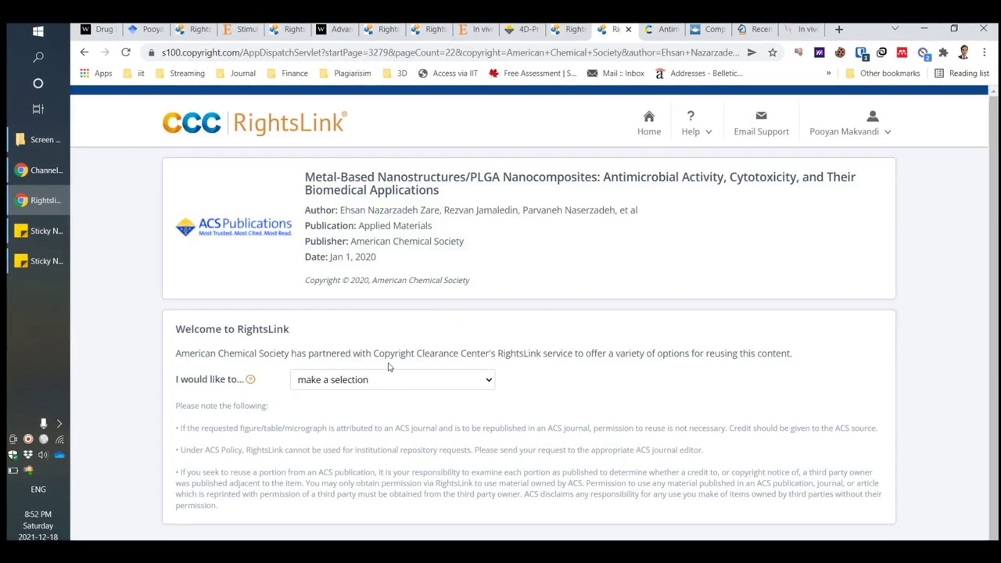
{"action": "left_click", "coordinate": [391, 379]}
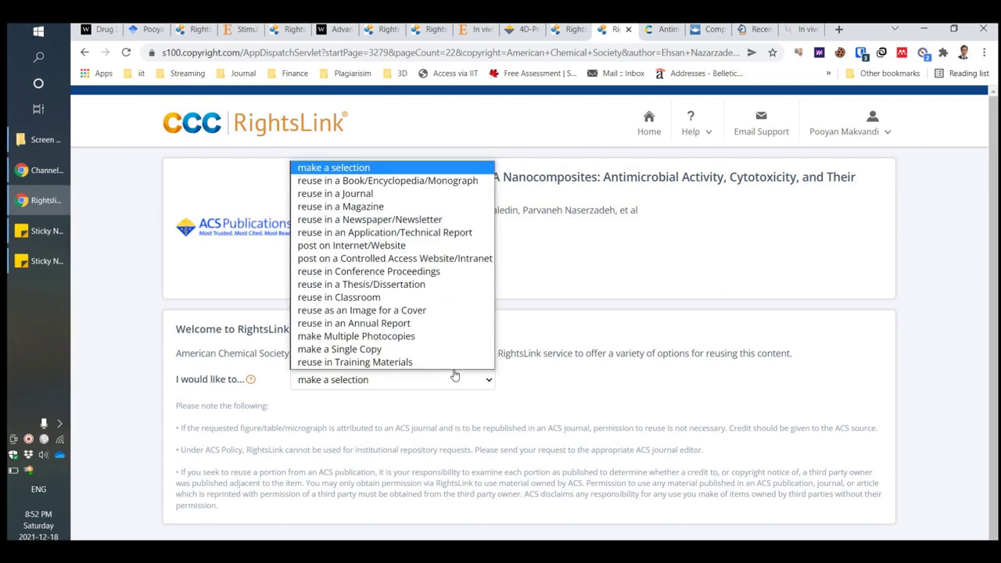
{"action": "left_click", "coordinate": [395, 194]}
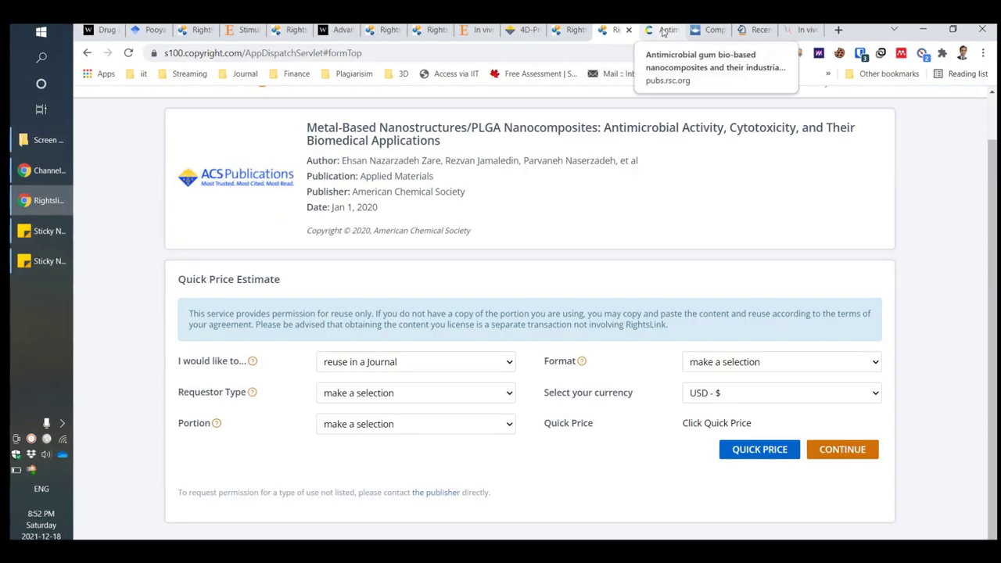
{"action": "left_click", "coordinate": [662, 31]}
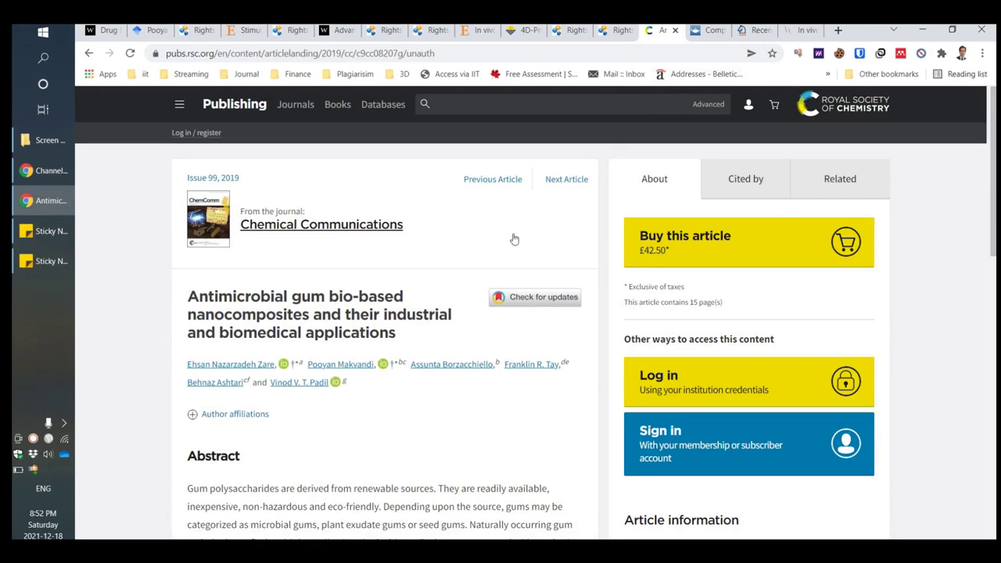
Follow the gum nanocomposites review's Request permissions link to its CCC Marketplace listing.
{"action": "left_click_drag", "start_coordinate": [994, 125], "coordinate": [989, 263]}
{"action": "left_click_drag", "start_coordinate": [821, 394], "coordinate": [737, 391]}
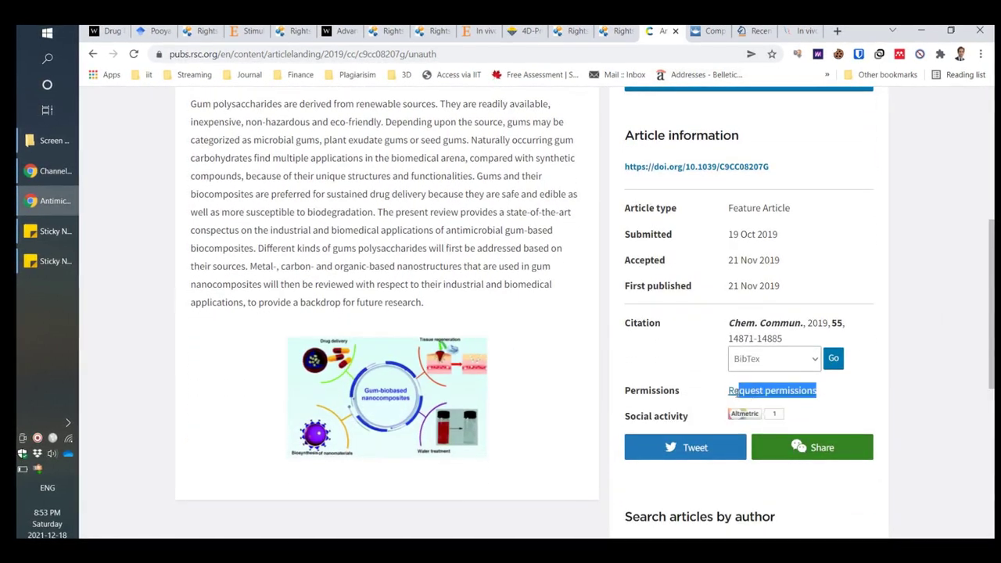
{"action": "left_click", "coordinate": [731, 391]}
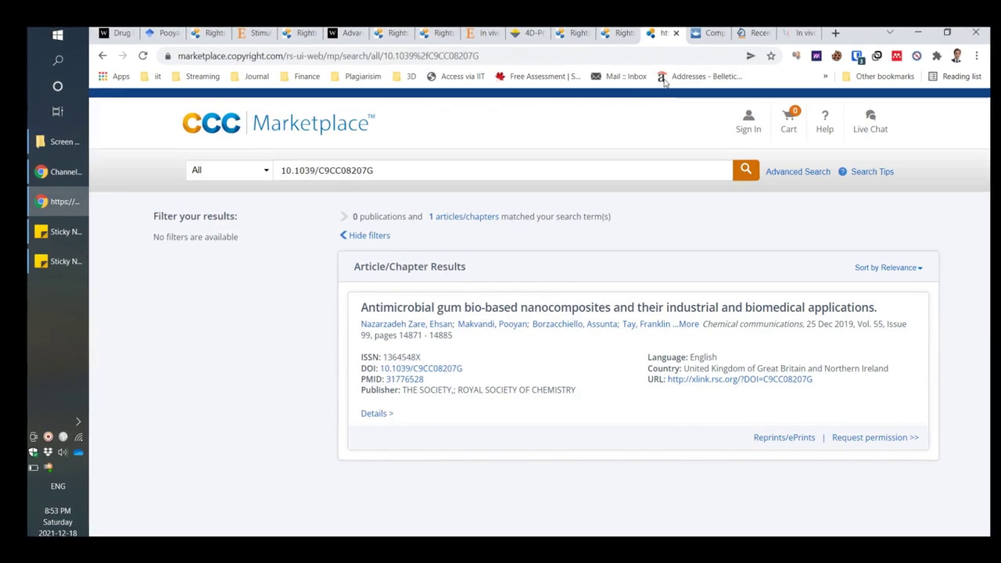
{"action": "left_click", "coordinate": [712, 33]}
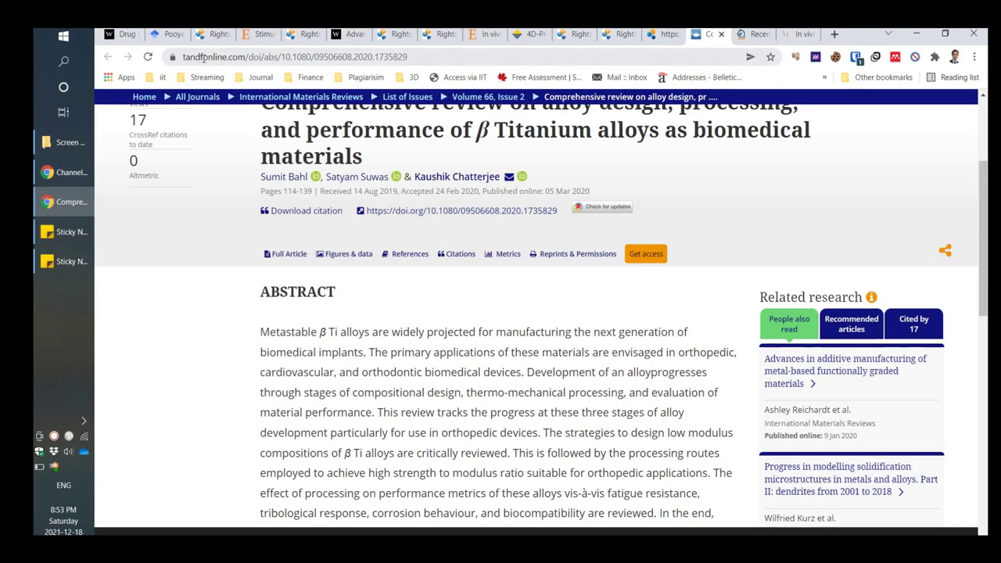
Open and look through the Taylor & Francis permissions request form for the β Titanium alloys review.
{"action": "left_click", "coordinate": [581, 259]}
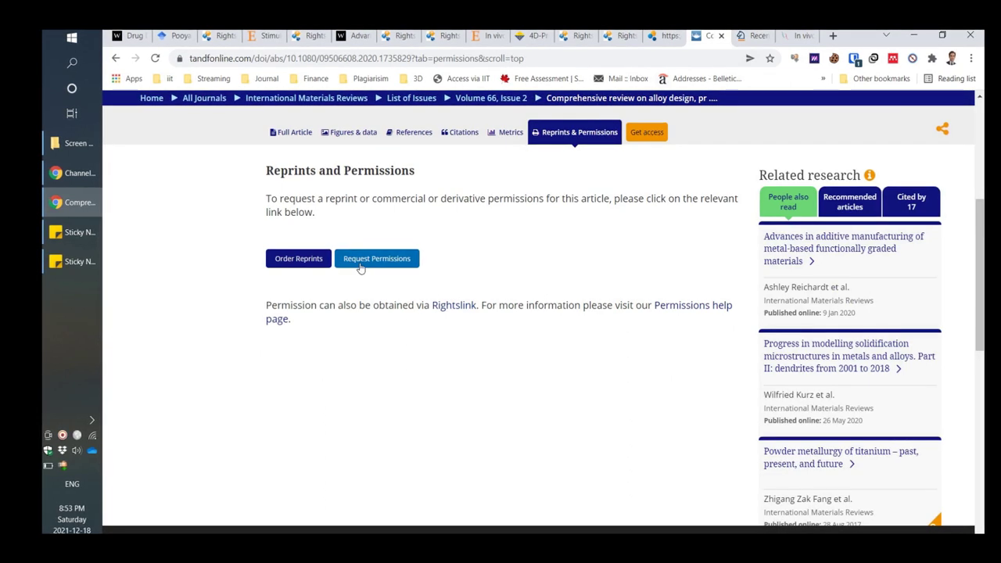
{"action": "left_click", "coordinate": [376, 259]}
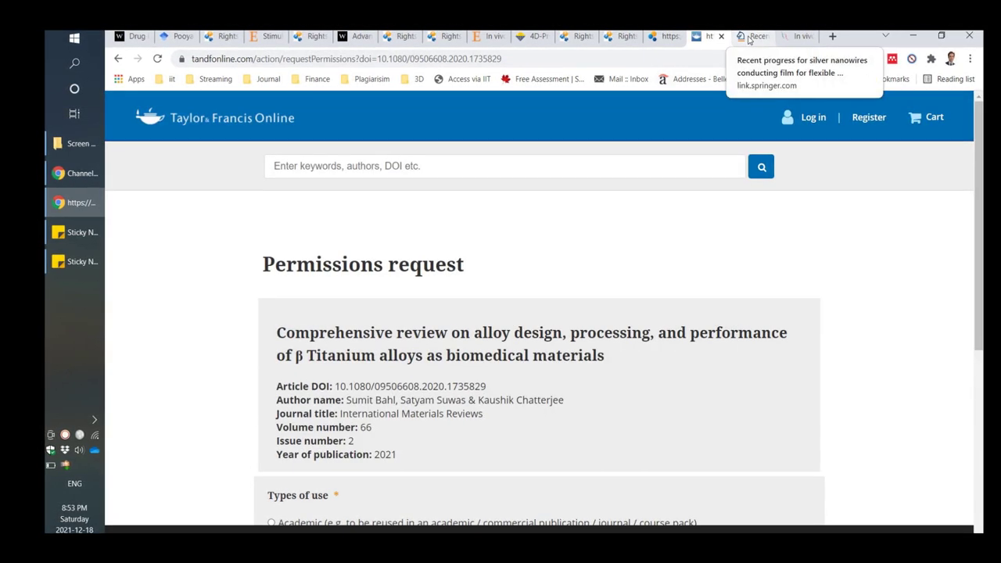
{"action": "scroll", "coordinate": [547, 261], "scroll_direction": "down", "scroll_amount": 3}
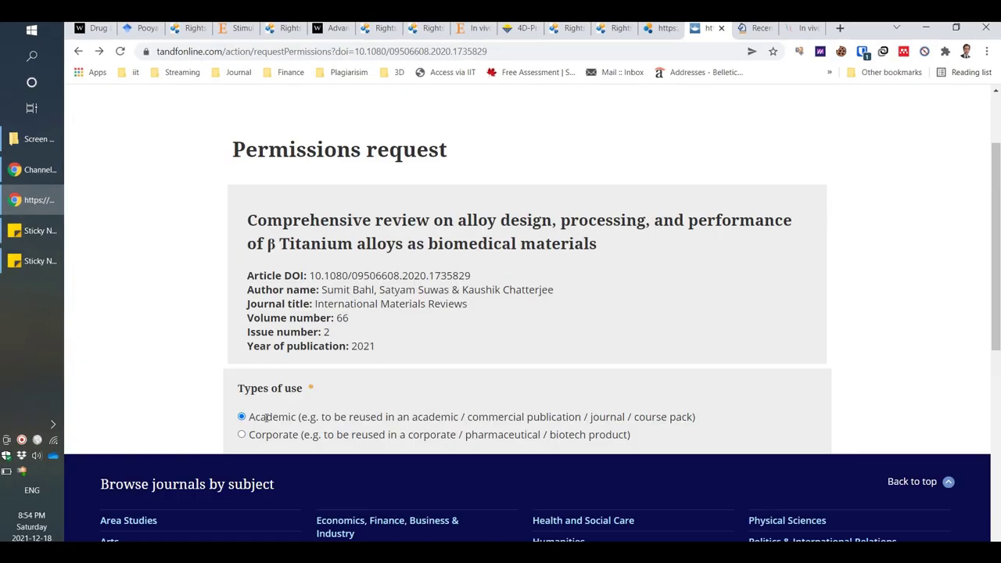
{"action": "scroll", "coordinate": [382, 362], "scroll_direction": "down", "scroll_amount": 3}
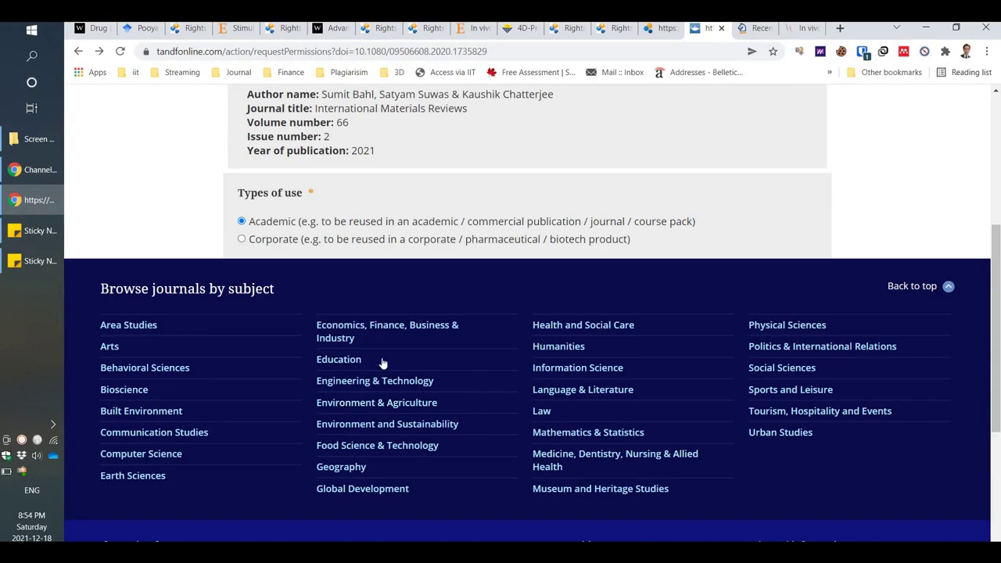
{"action": "scroll", "coordinate": [247, 307], "scroll_direction": "up", "scroll_amount": 3}
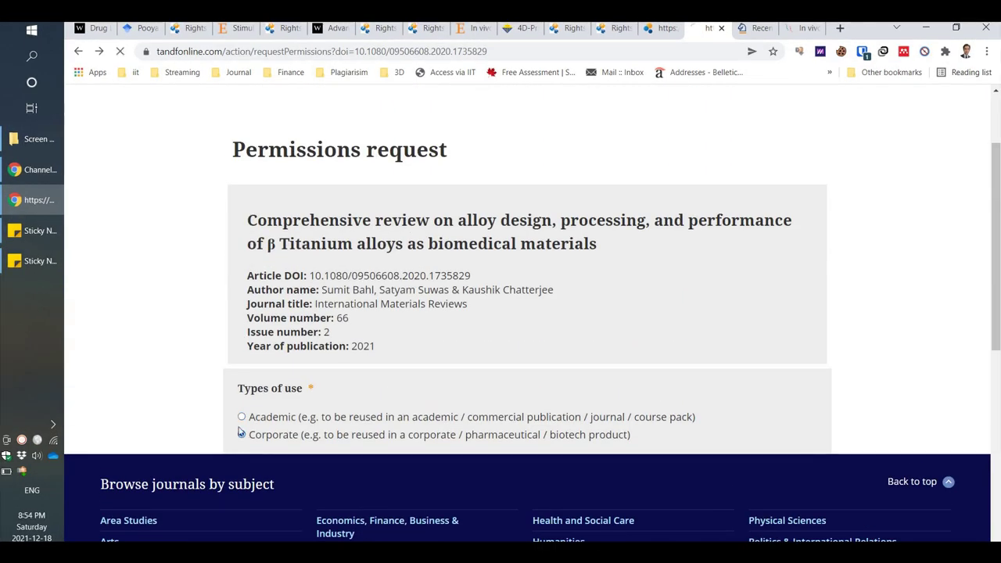
{"action": "scroll", "coordinate": [254, 417], "scroll_direction": "down", "scroll_amount": 15}
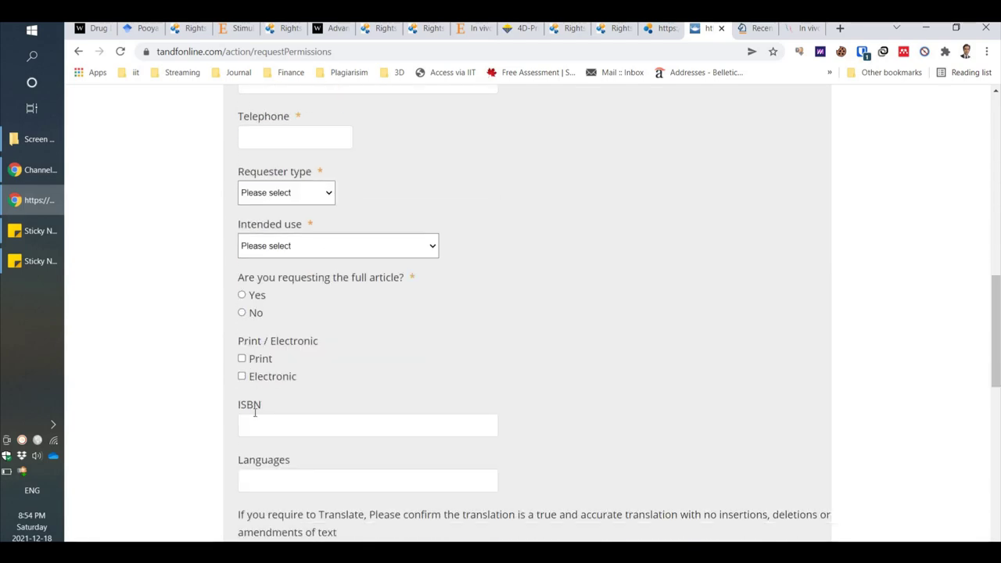
{"action": "scroll", "coordinate": [312, 312], "scroll_direction": "up", "scroll_amount": 5}
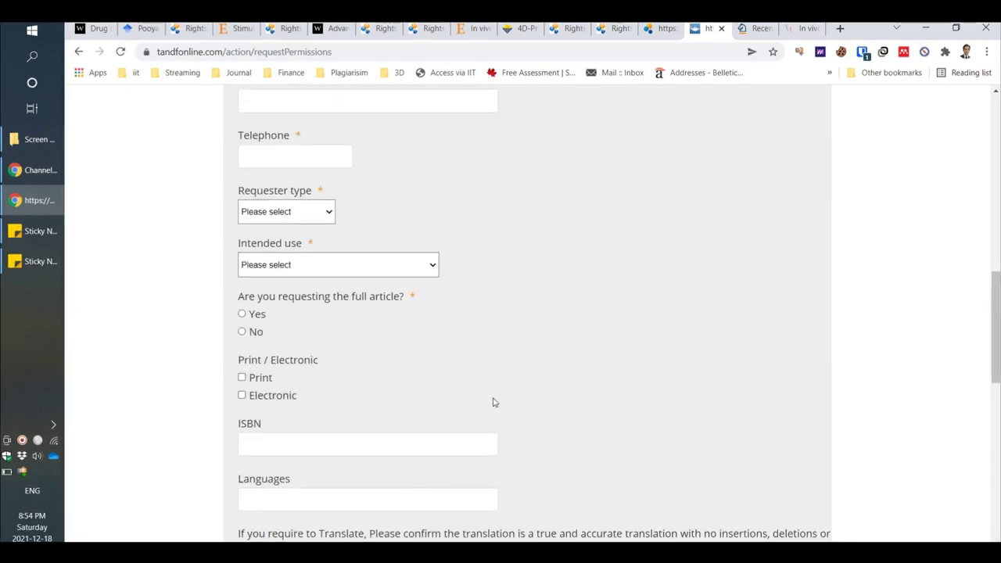
{"action": "left_click", "coordinate": [758, 29]}
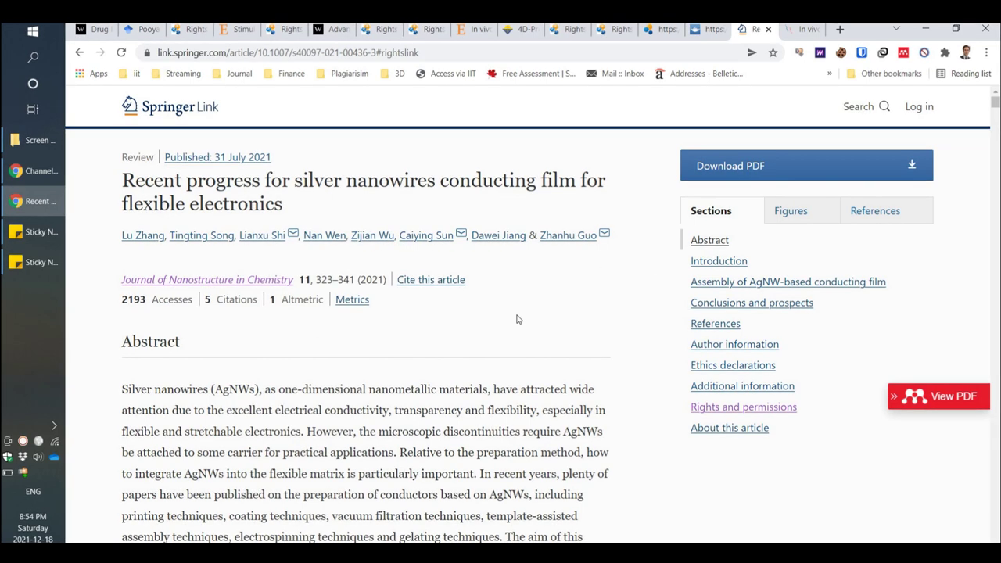
Open the silver nanowires review's RightsLink welcome page via Rights and permissions, then Reprints and Permissions.
{"action": "left_click", "coordinate": [721, 413]}
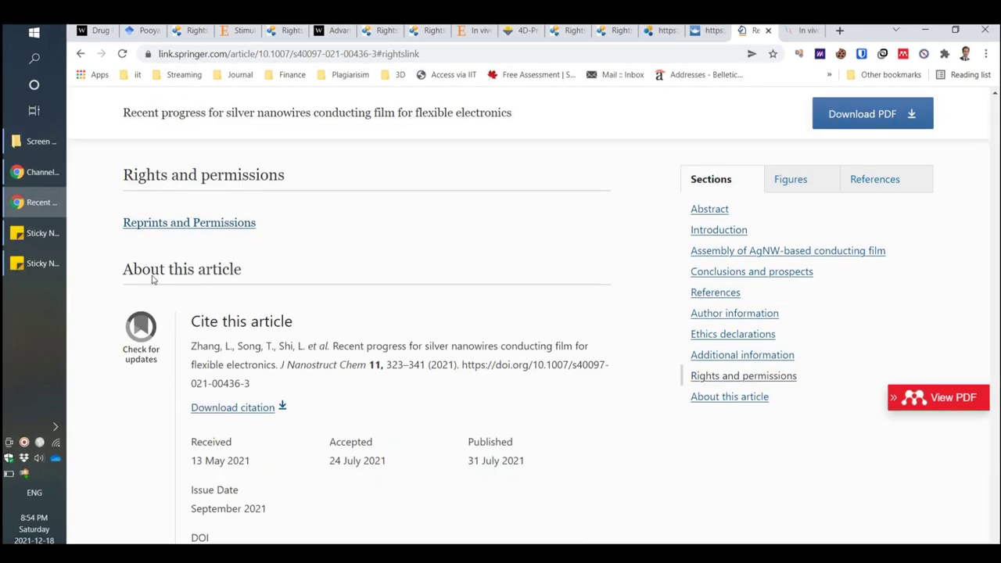
{"action": "left_click_drag", "start_coordinate": [258, 224], "coordinate": [135, 225]}
{"action": "left_click", "coordinate": [195, 224]}
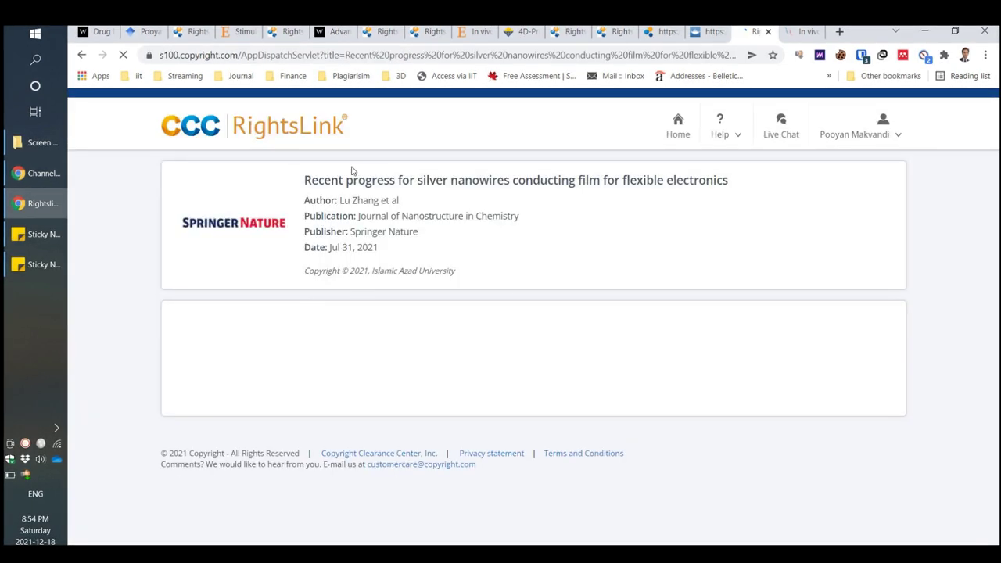
{"action": "left_click", "coordinate": [798, 35]}
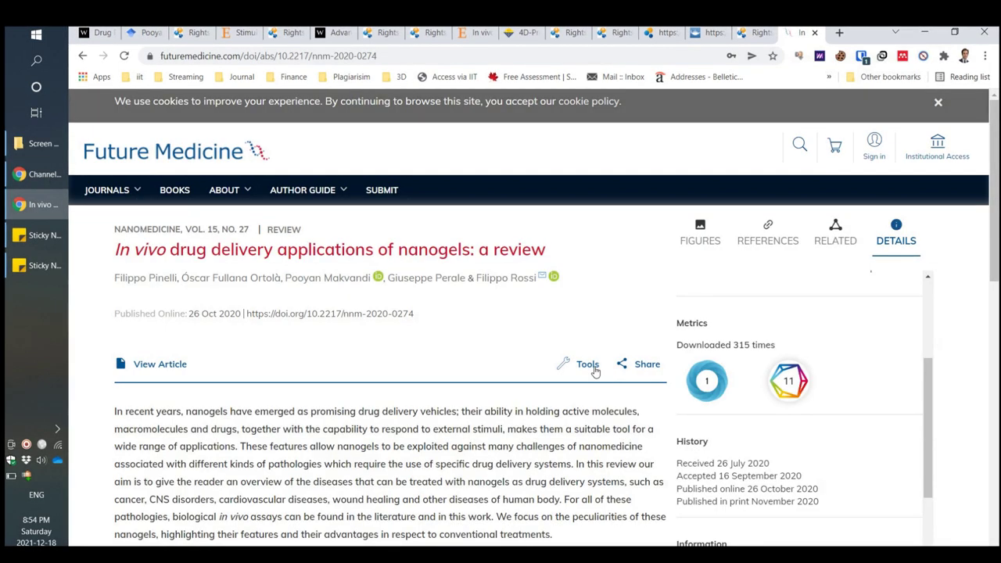
Choose Permissions from the nanogels review's Tools menu to request reuse permission.
{"action": "left_click", "coordinate": [588, 364]}
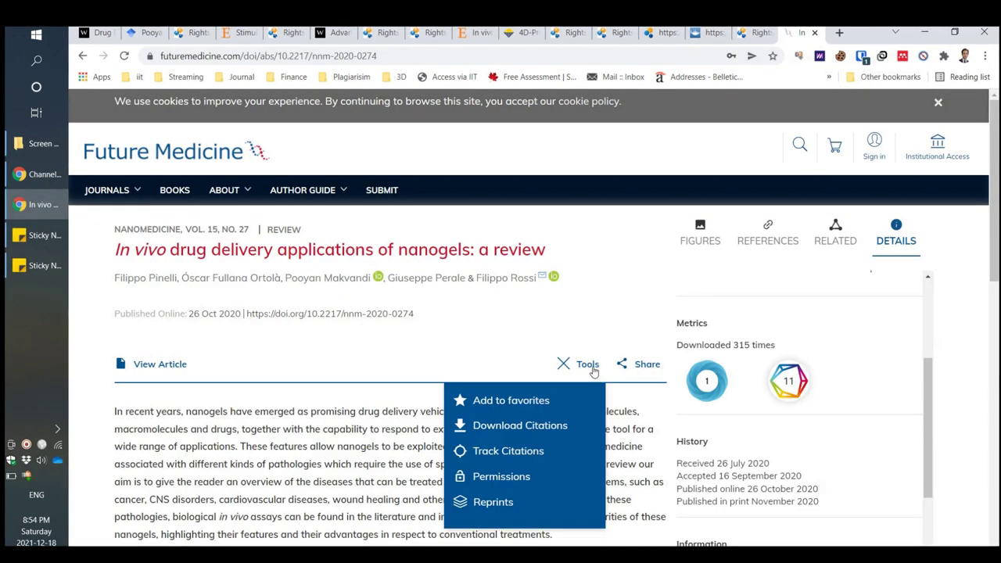
{"action": "left_click", "coordinate": [501, 476]}
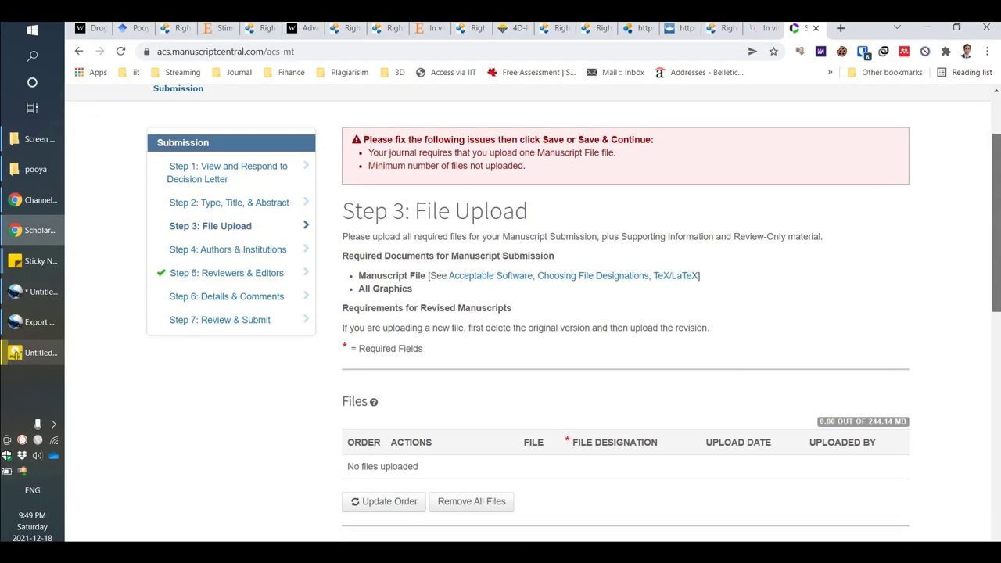
Designate File 2 as 'Other files for Editors only' on the File Upload step.
{"action": "scroll", "coordinate": [398, 438], "scroll_direction": "down", "scroll_amount": 3}
{"action": "scroll", "coordinate": [710, 286], "scroll_direction": "down", "scroll_amount": 3}
{"action": "left_click", "coordinate": [646, 279]}
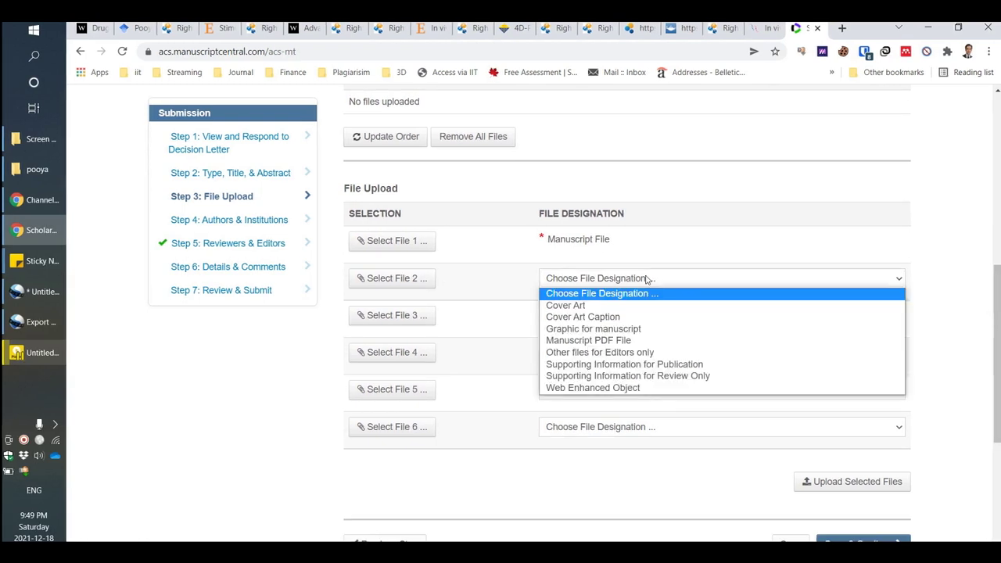
{"action": "left_click", "coordinate": [615, 353]}
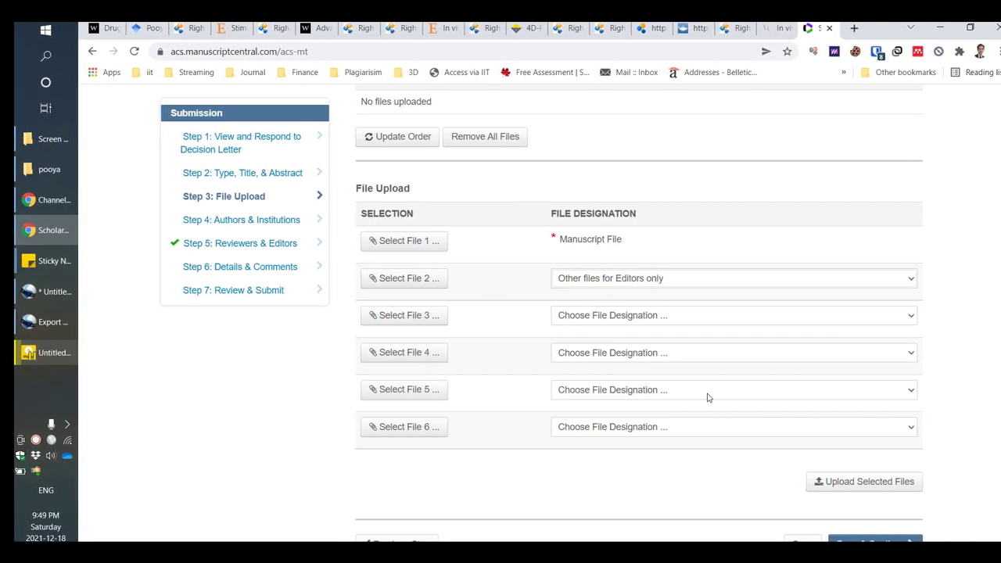
{"action": "scroll", "coordinate": [477, 391], "scroll_direction": "down", "scroll_amount": 1}
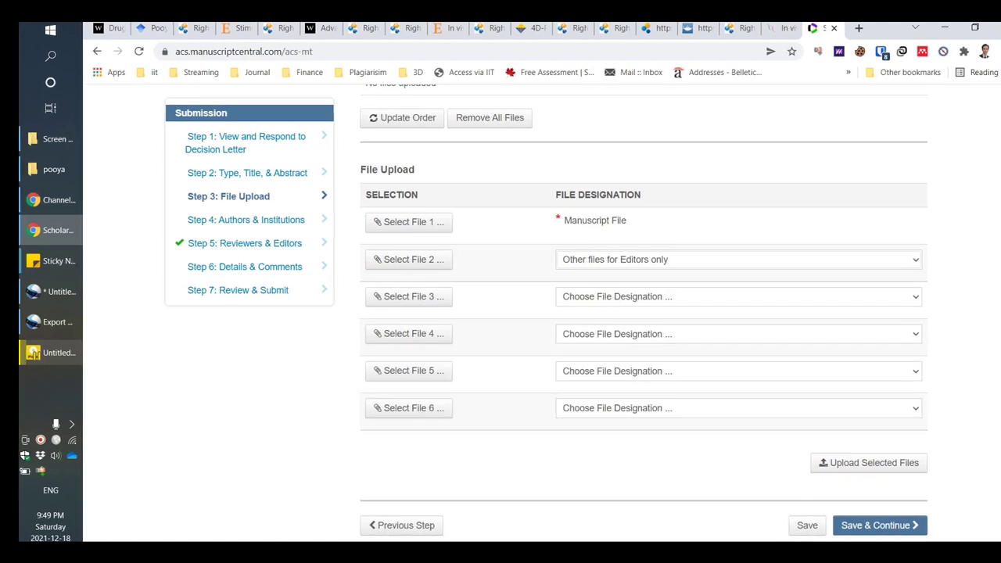